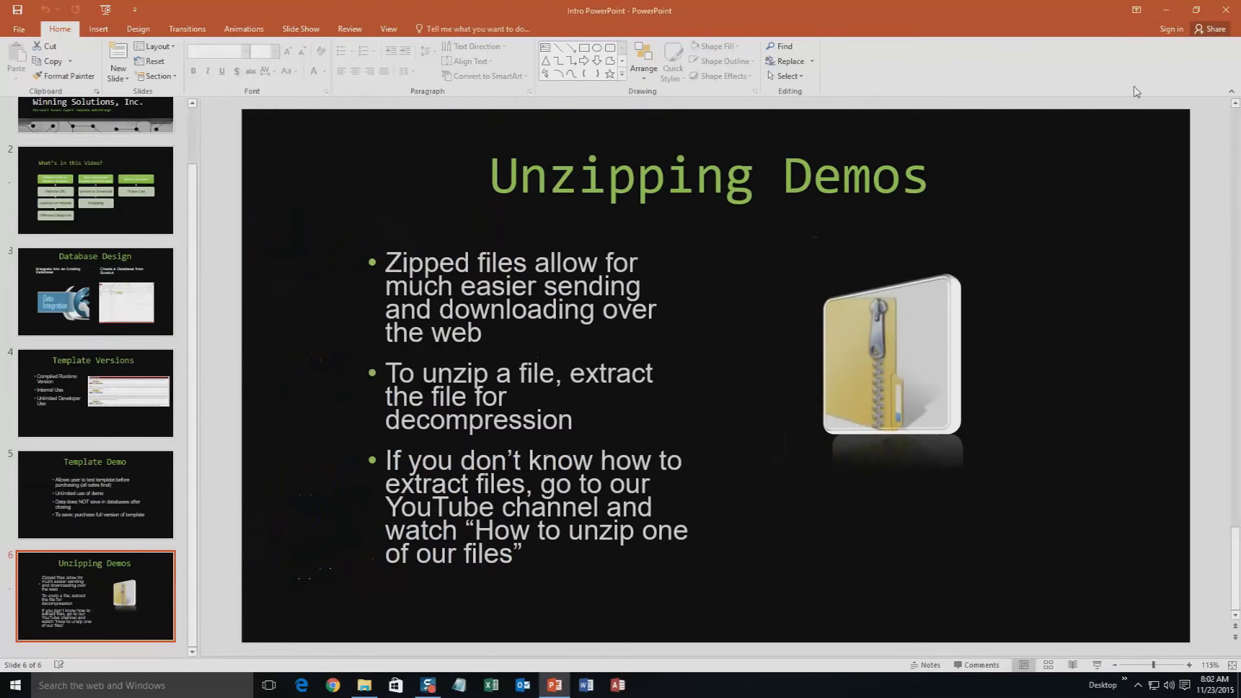
Step: Clear away the presentation and Downloads window, then load microsoftaccessexpert.com in Chrome
left_click(1226, 10)
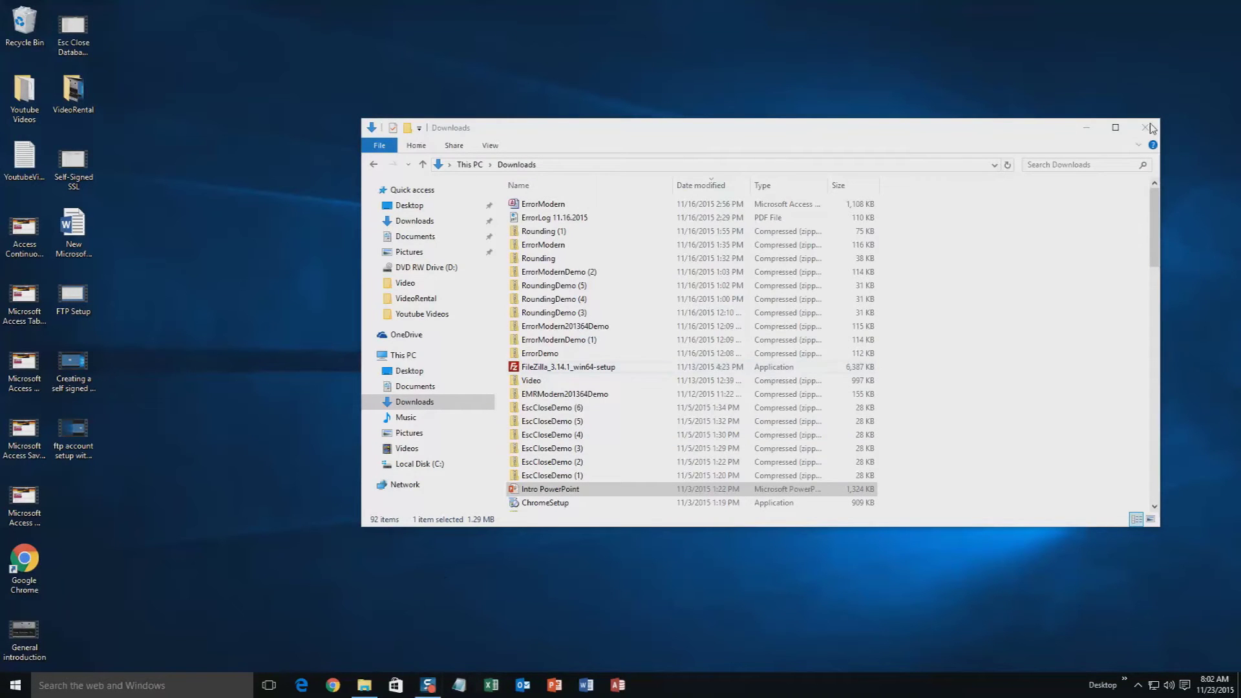
left_click(1144, 130)
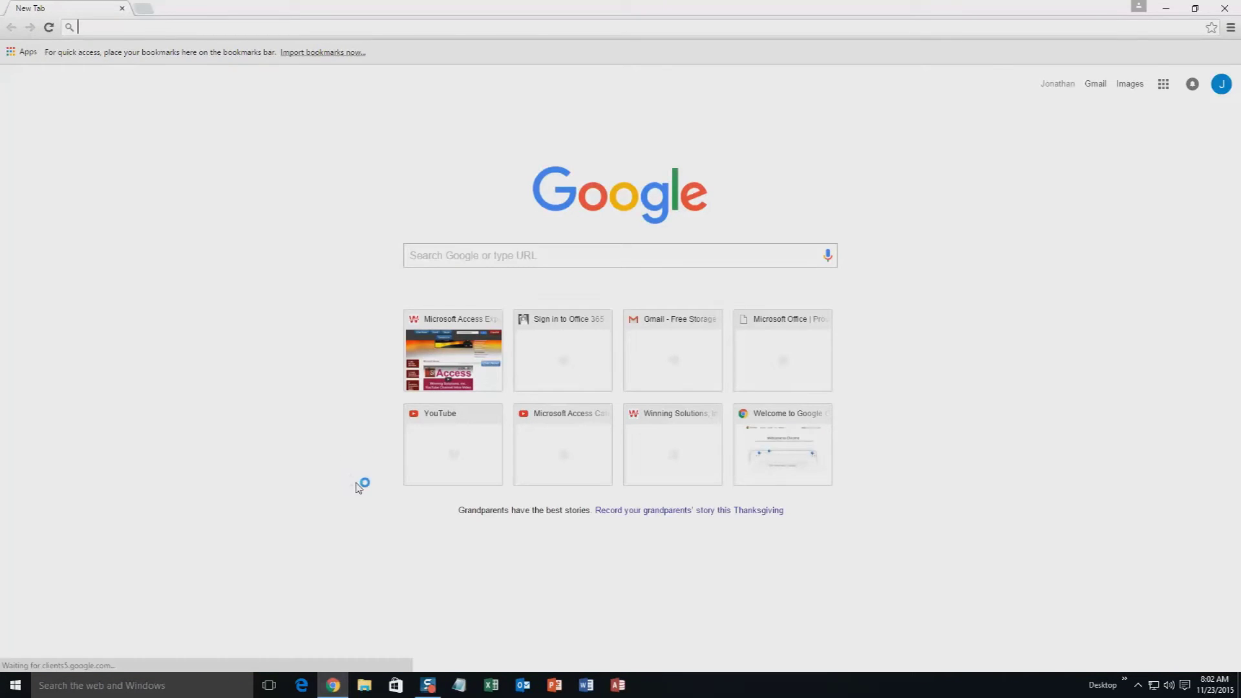
type("microsoftaccessexpert.com")
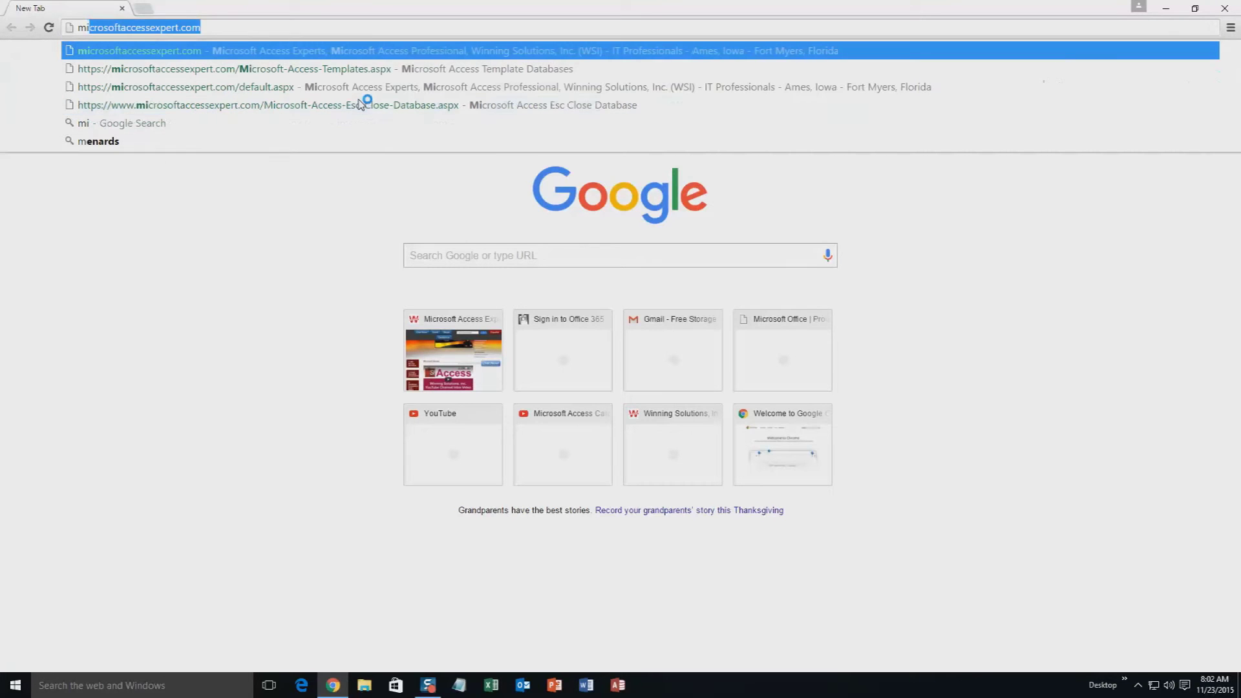
key("End")
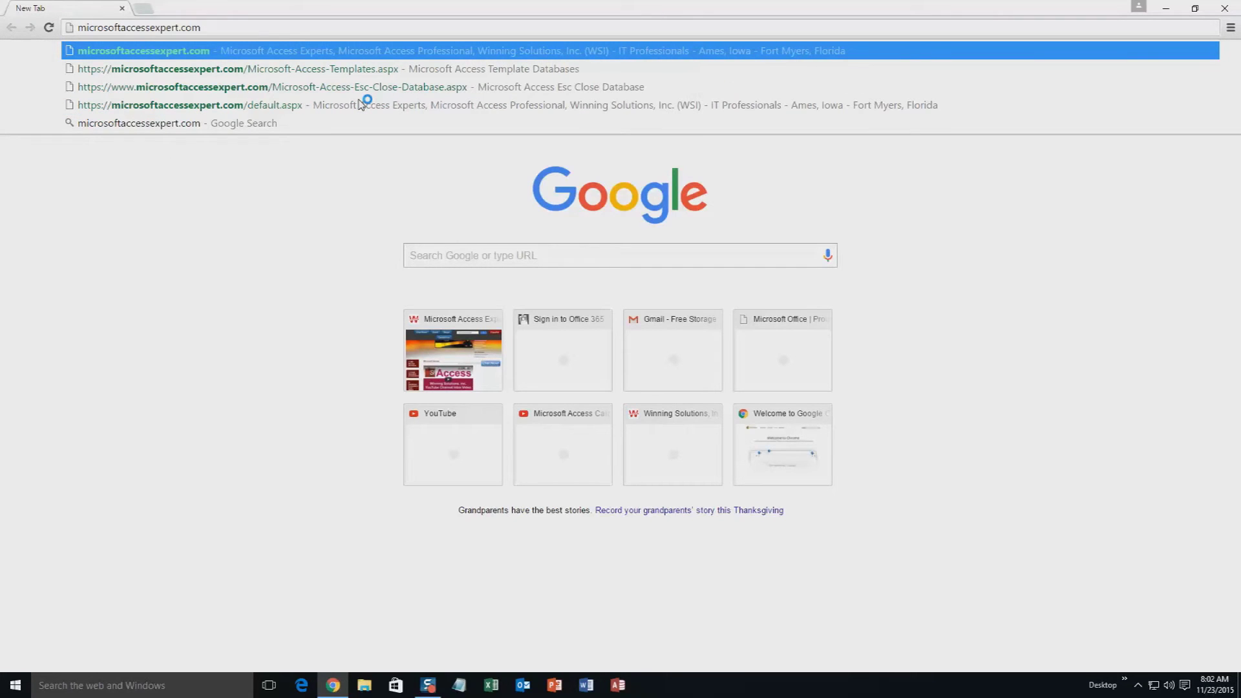
key("Return")
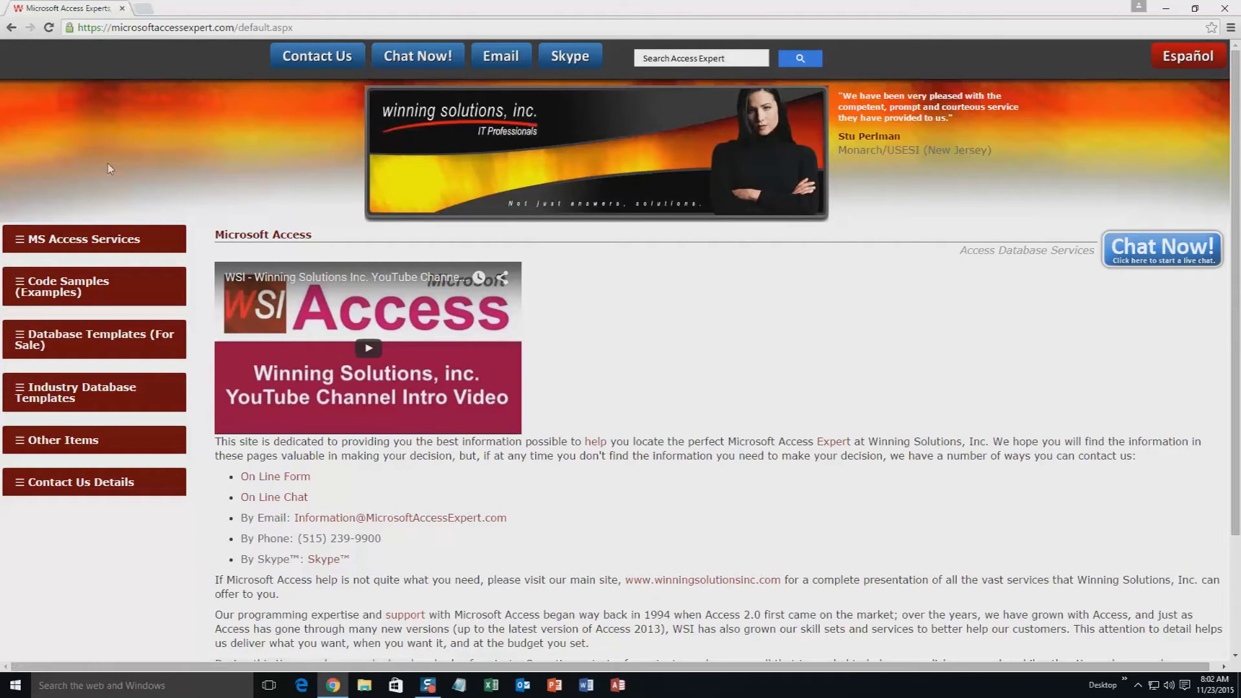
Step: Open the Database Templates - List page under Database Templates (For Sale) in the sidebar
left_click(71, 340)
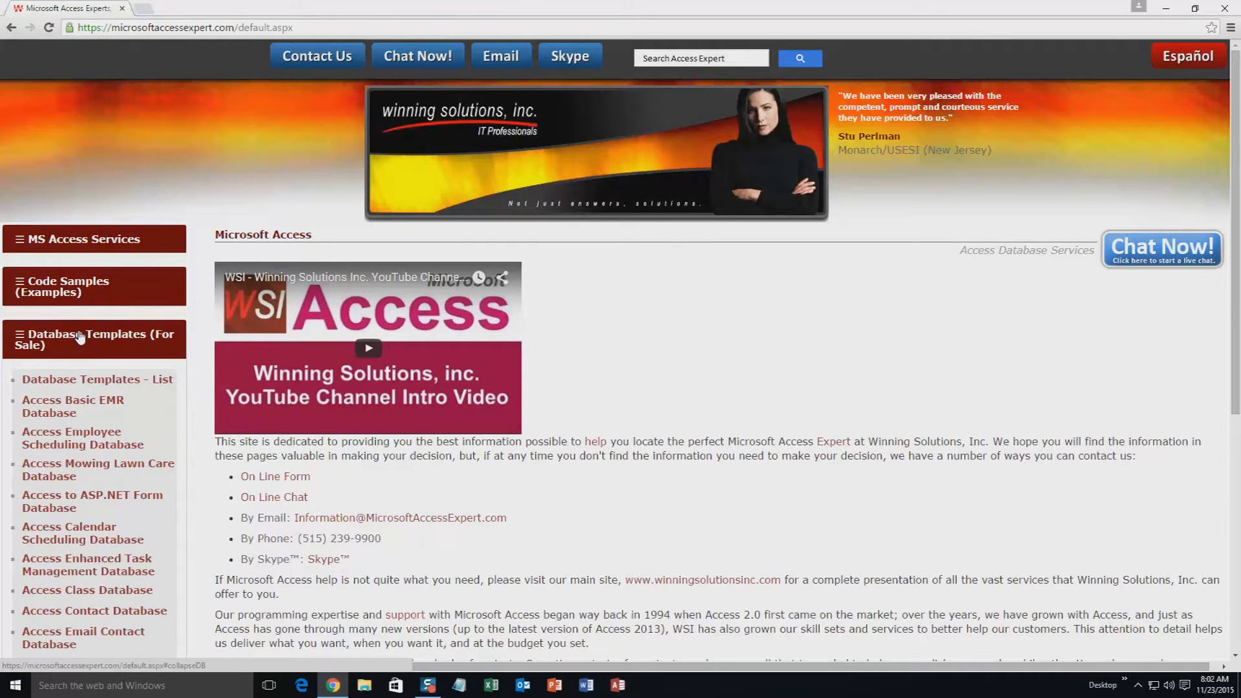
left_click(86, 384)
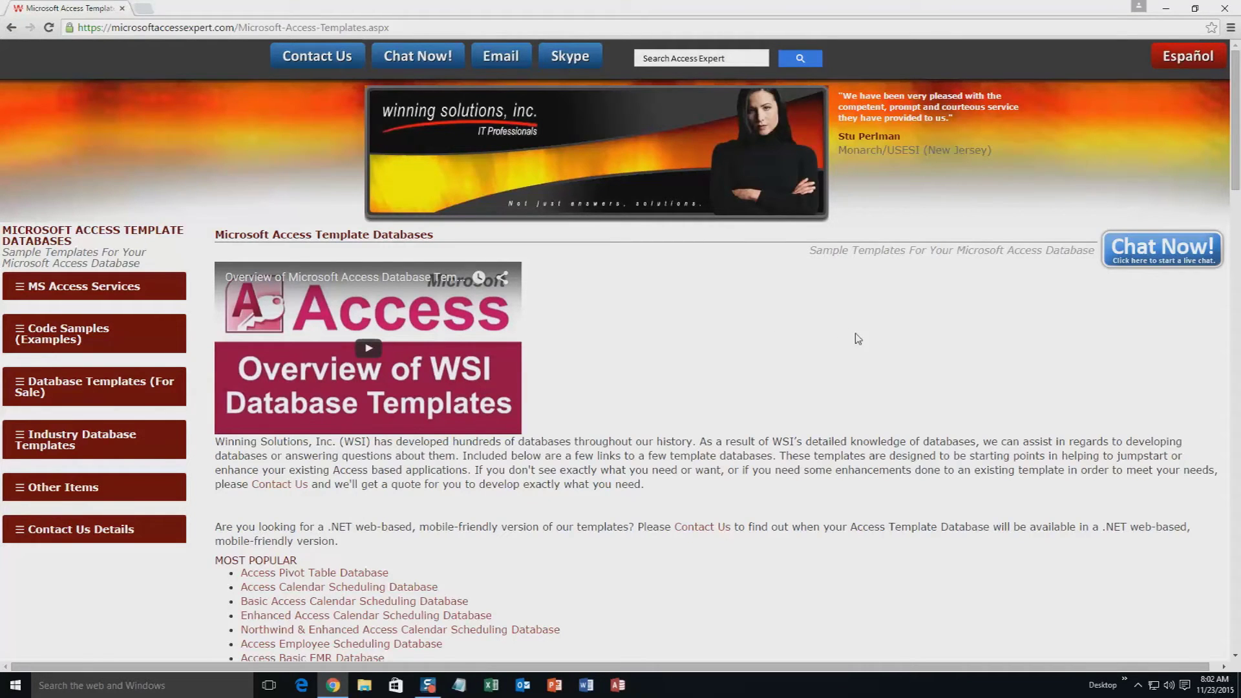
scroll(716, 402, "down", 3)
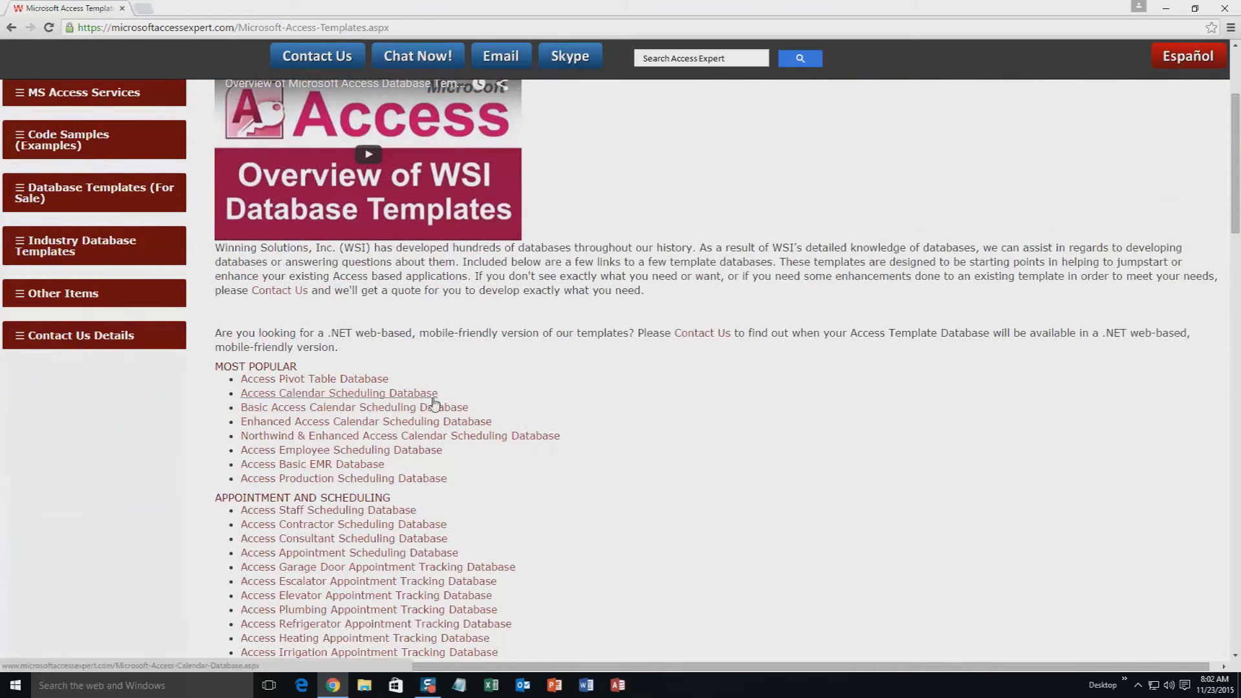
Step: Scroll the template list down to the Education section showing Access Student Database
scroll(389, 376, "down", 4)
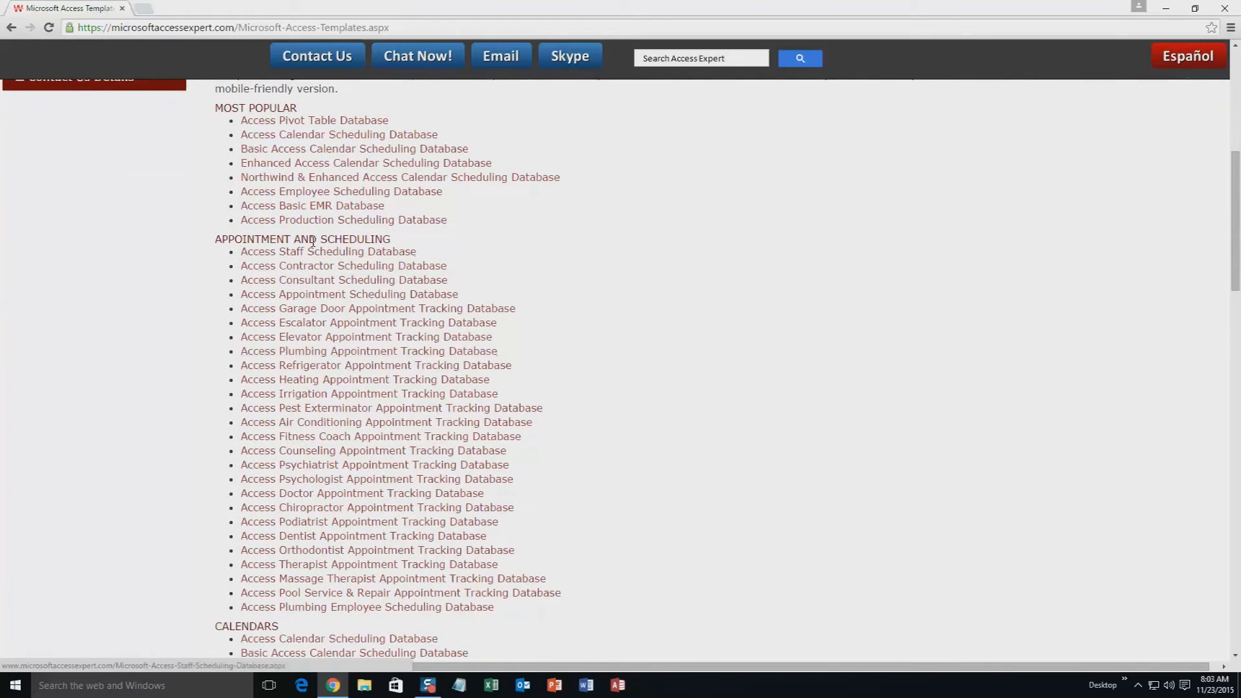
scroll(604, 296, "down", 5)
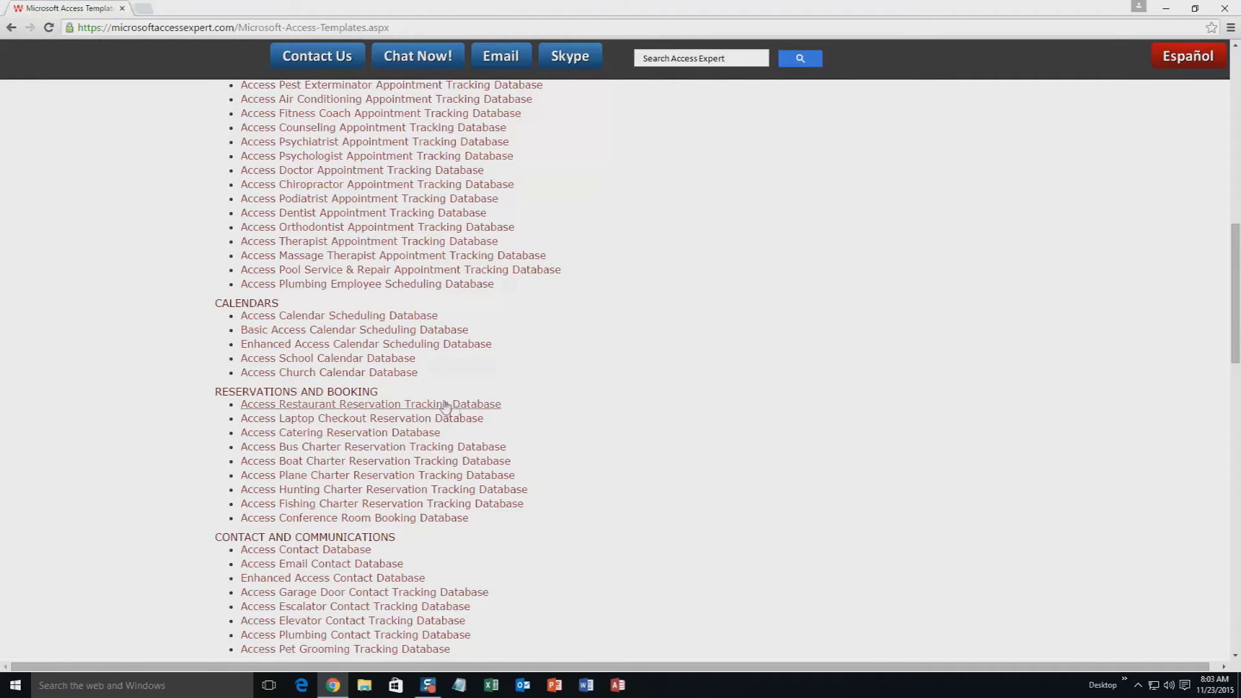
scroll(517, 444, "down", 3)
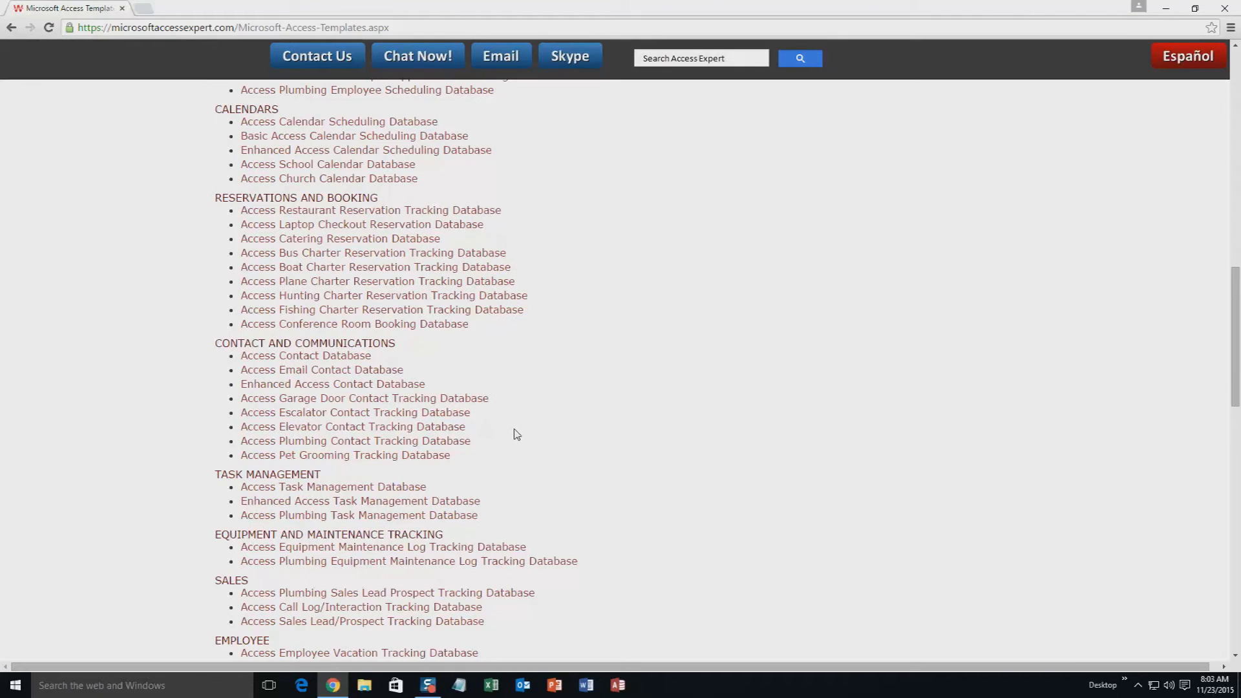
scroll(517, 434, "down", 2)
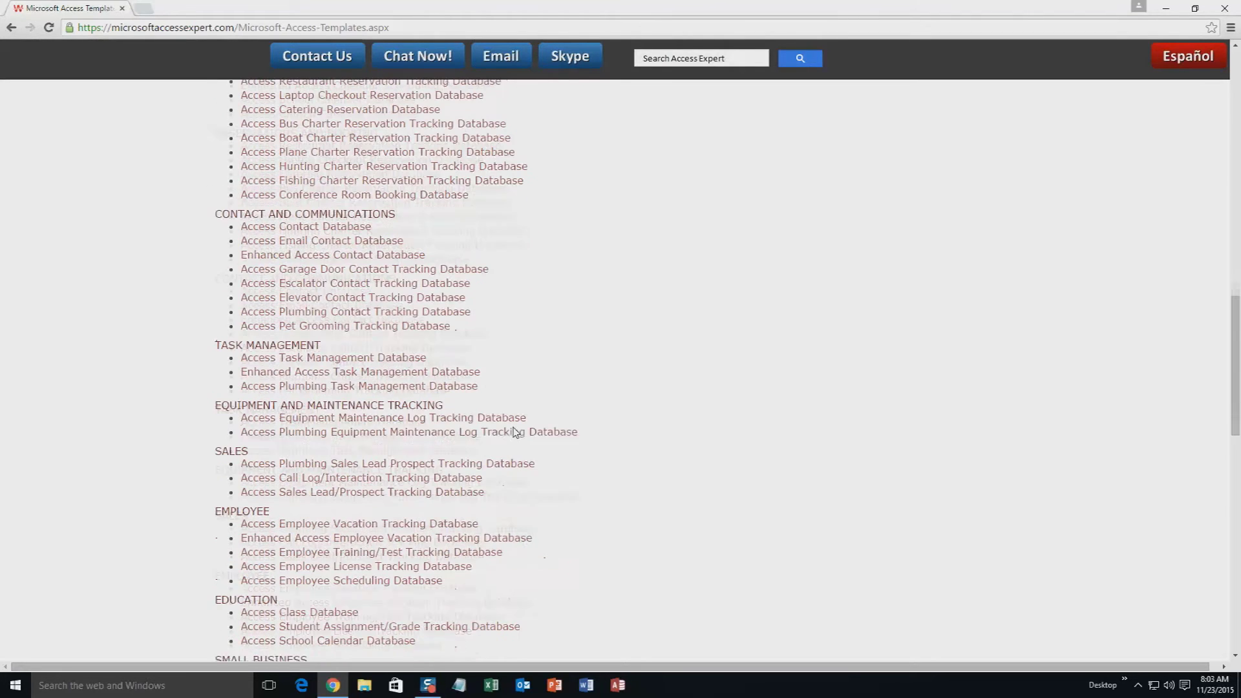
scroll(515, 432, "down", 1)
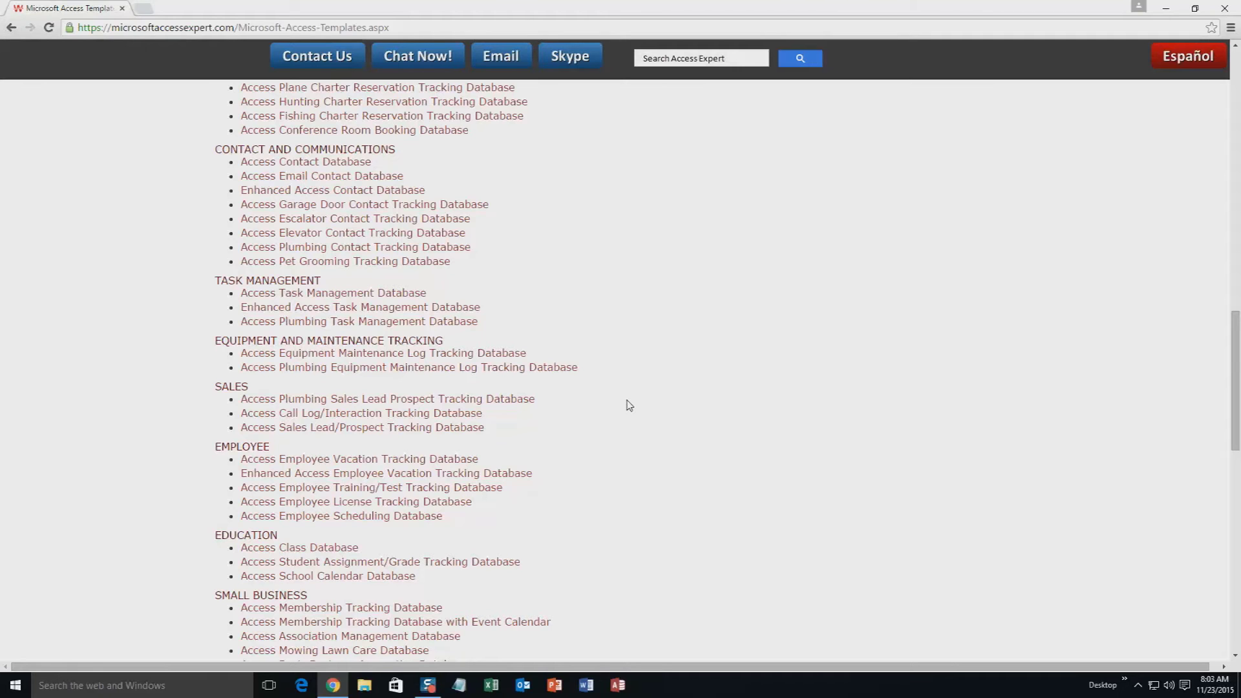
scroll(668, 477, "down", 3)
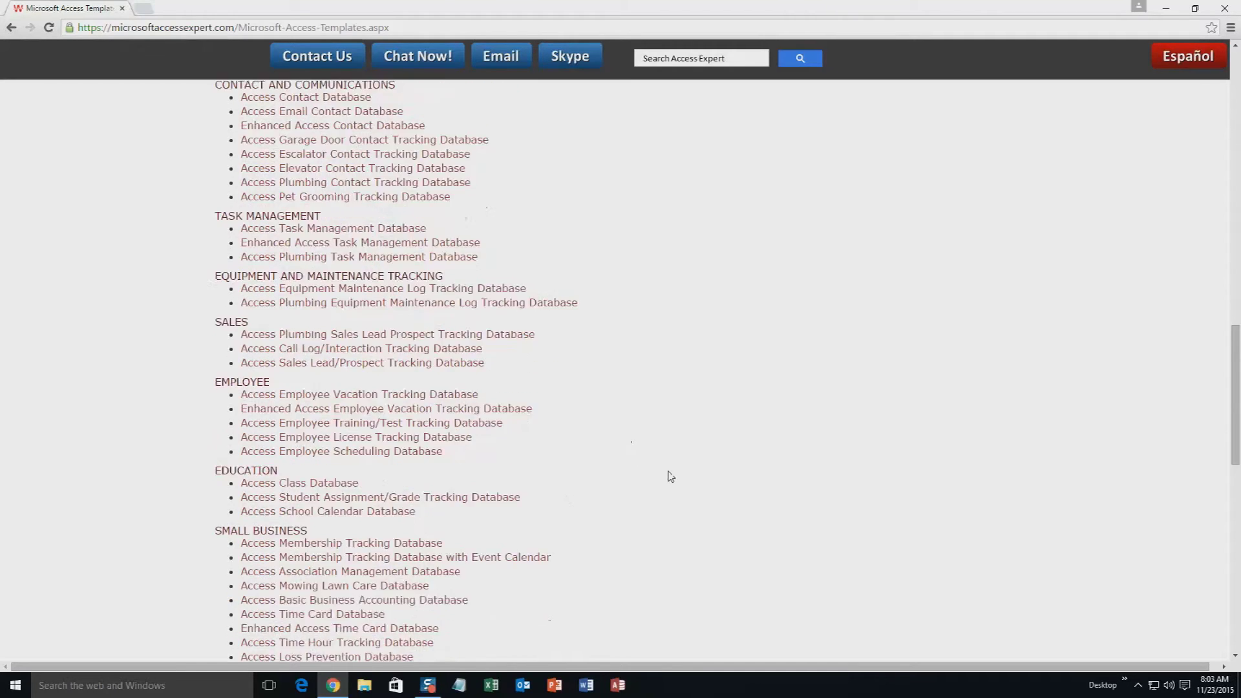
scroll(676, 468, "down", 4)
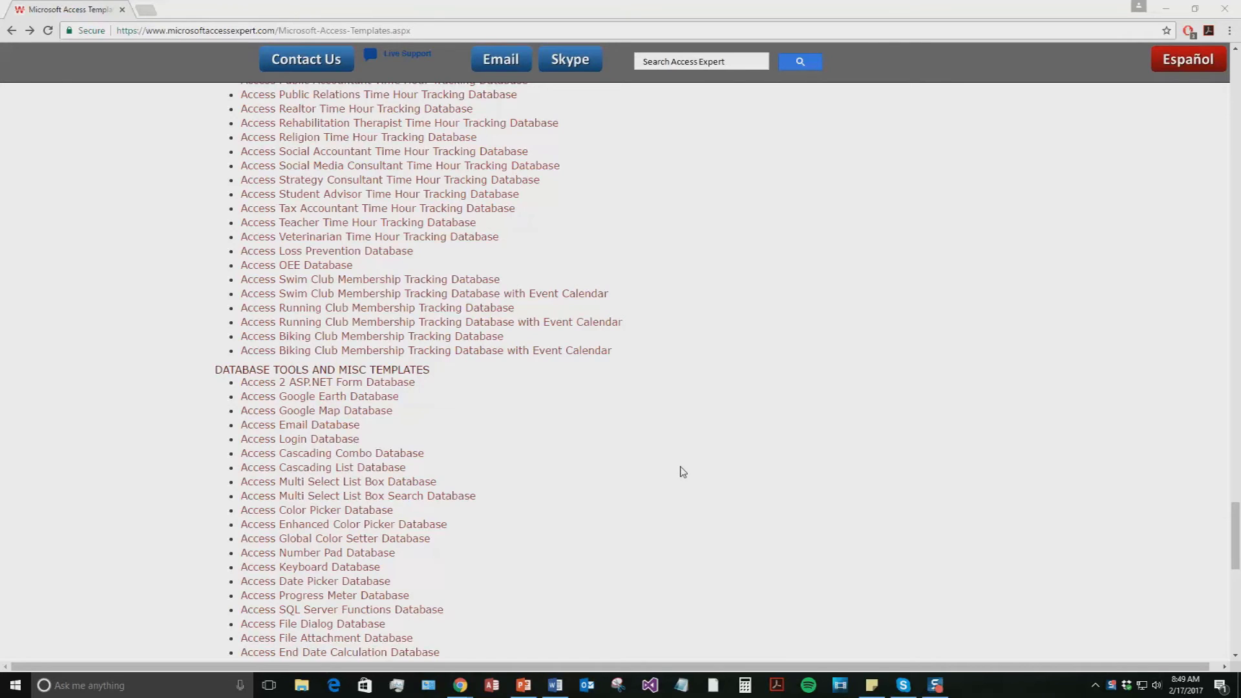
scroll(682, 472, "up", 12)
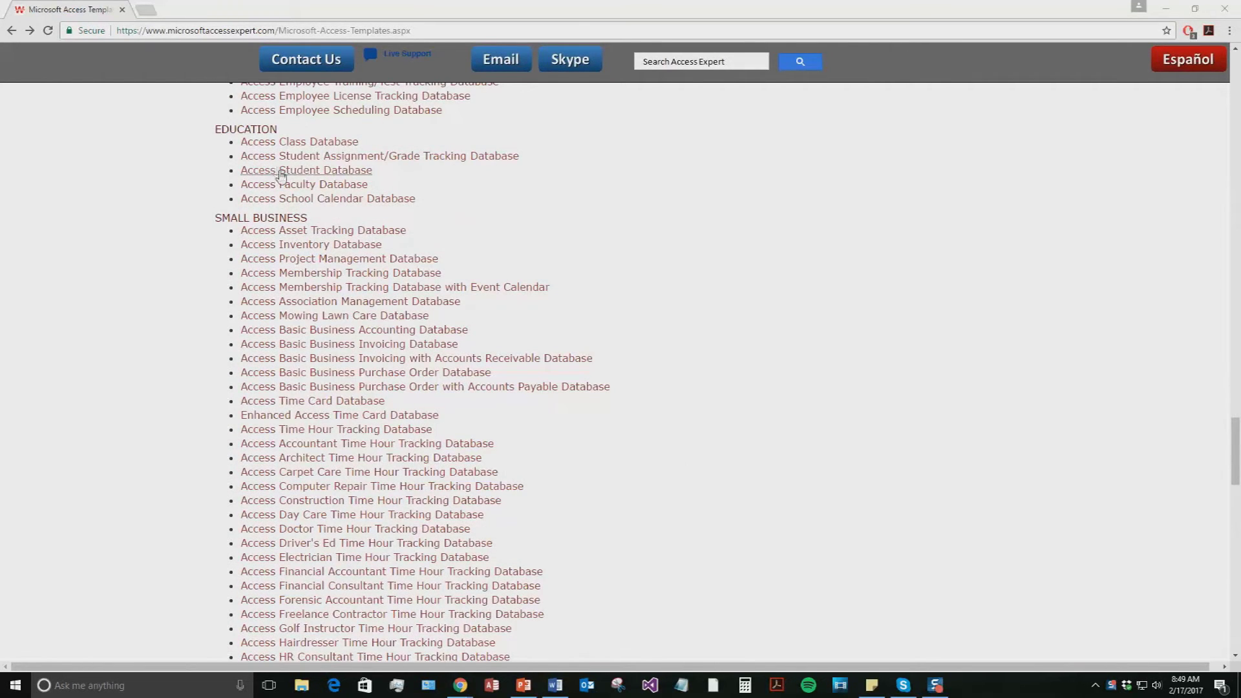
Step: Download the Access Student Database 2010/2013/2016 demo as StudentsDemo (2).zip and open it
left_click(281, 176)
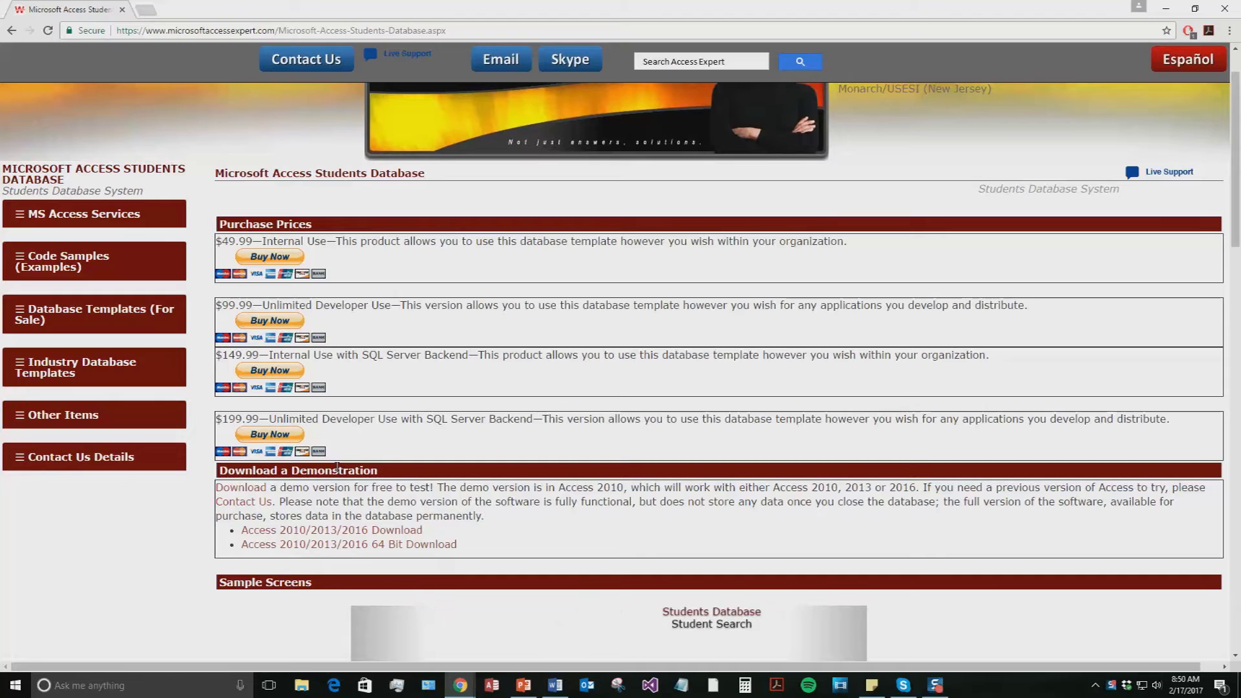
left_click(341, 531)
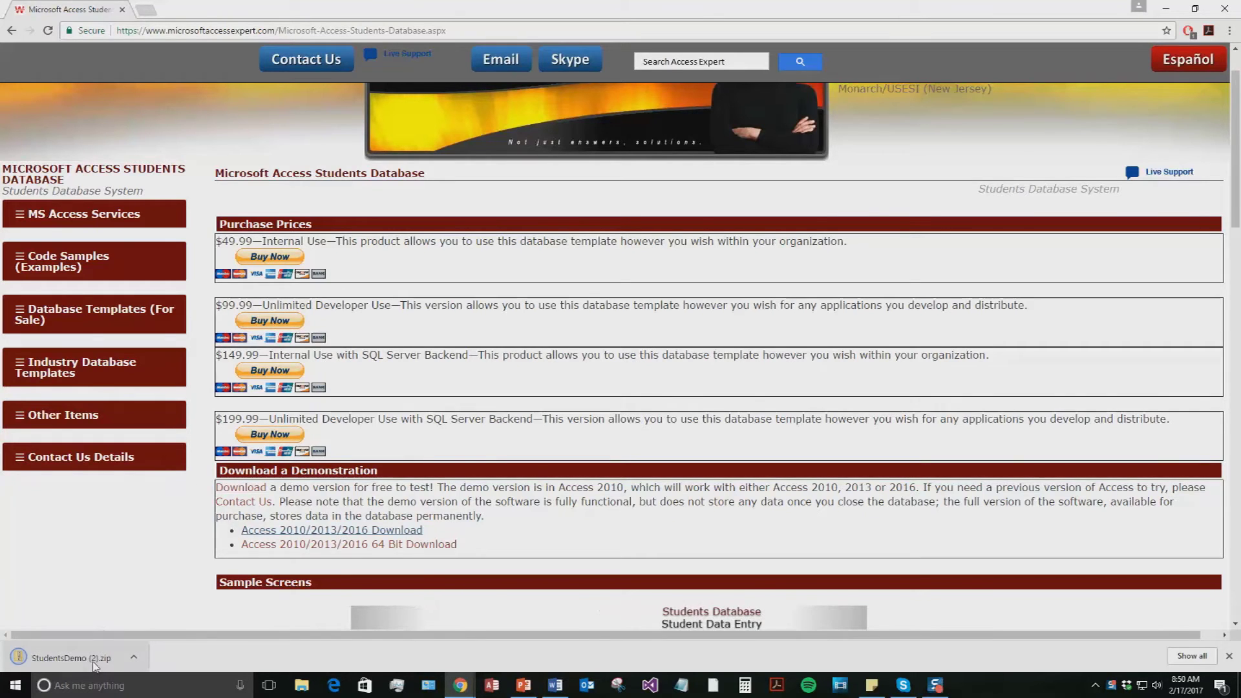
left_click(77, 658)
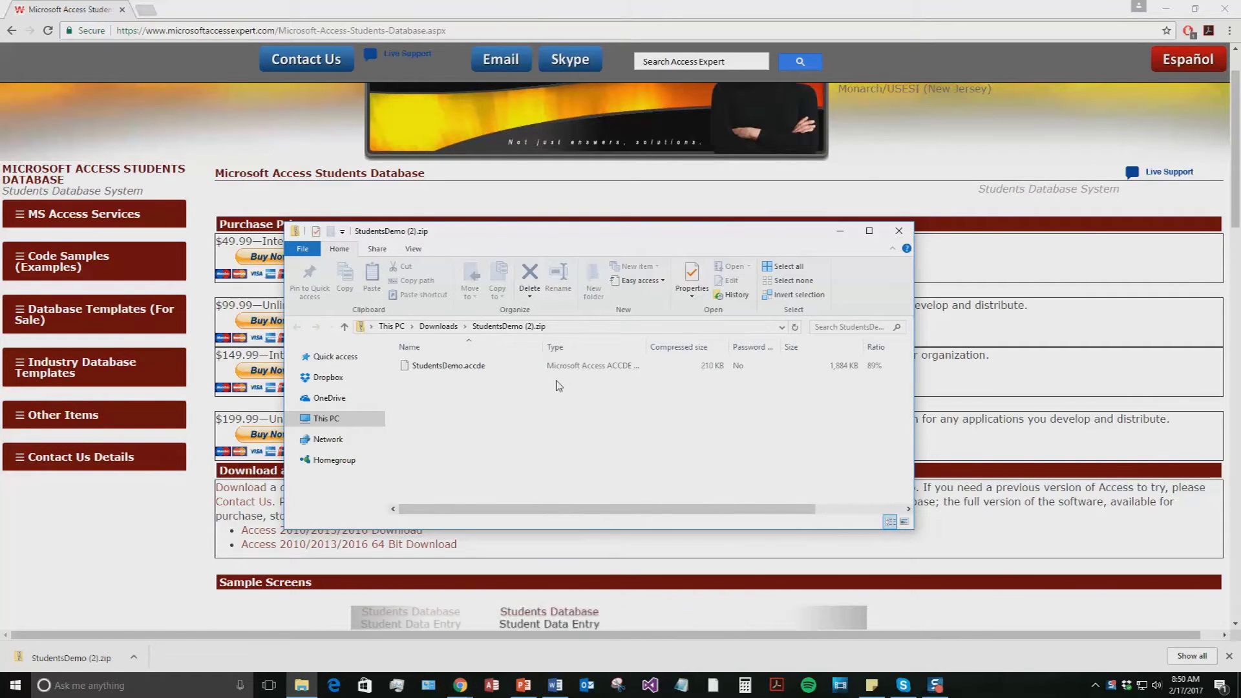
Step: Extract StudentsDemo (2).zip to the suggested folder and launch StudentsDemo.accde
left_click(731, 291)
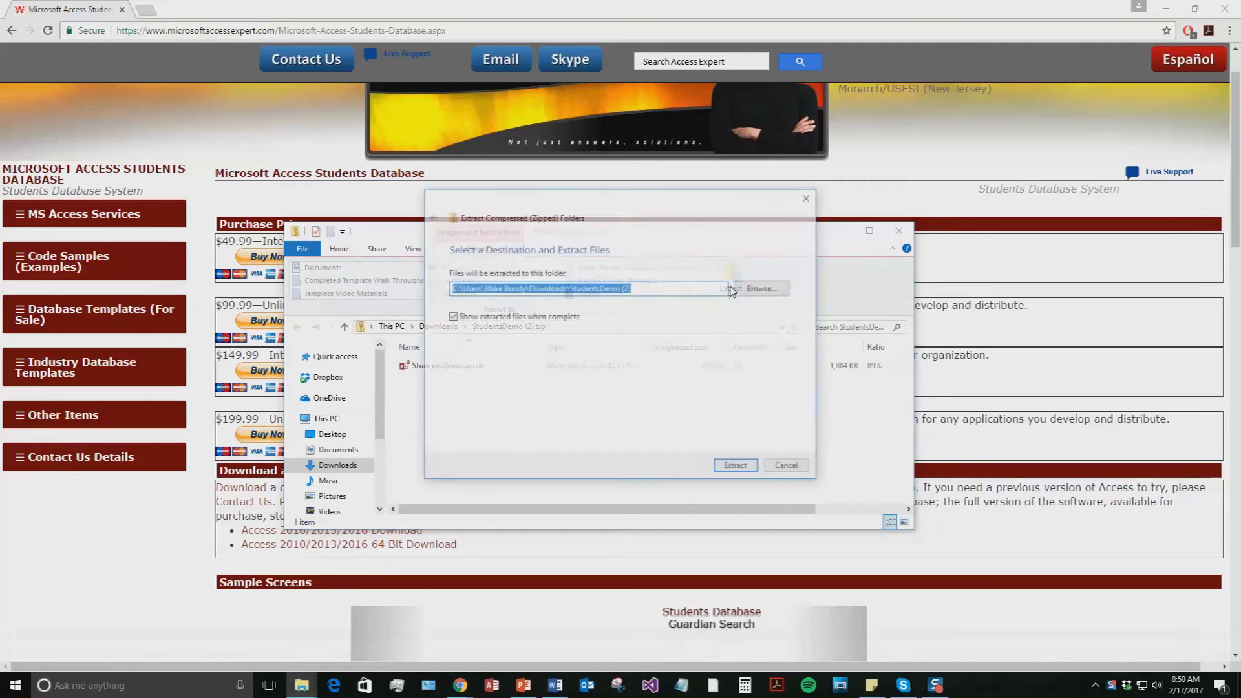
left_click(740, 467)
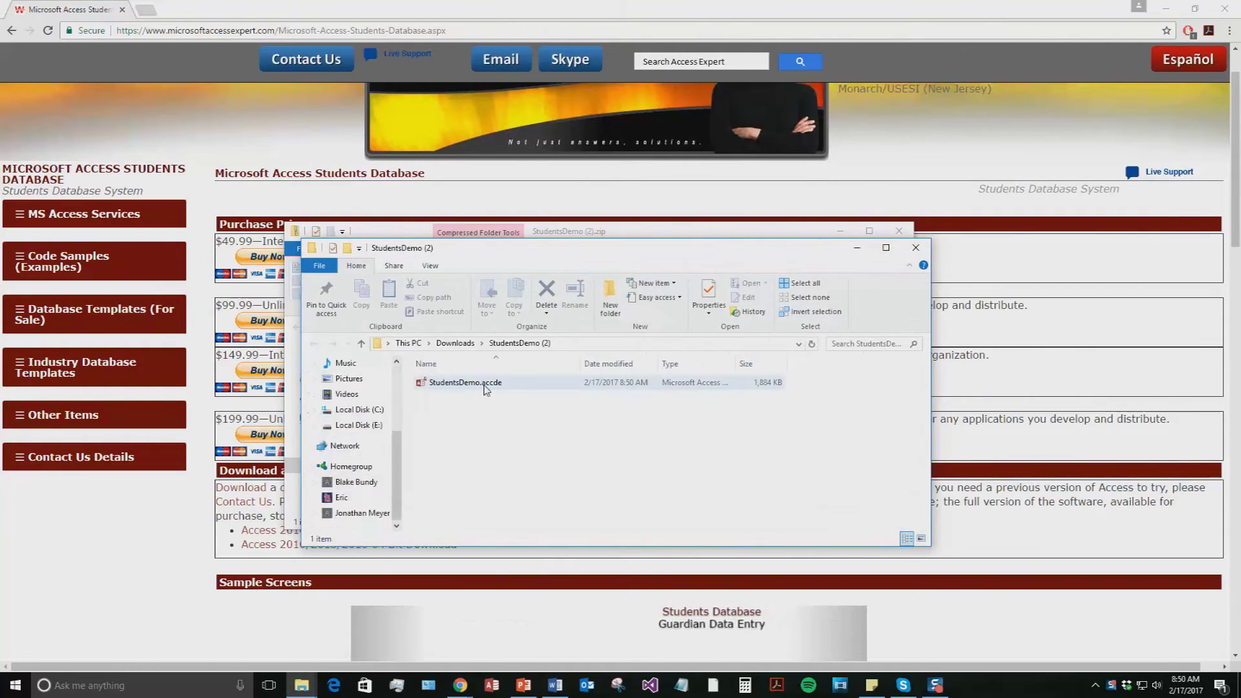
double_click(485, 385)
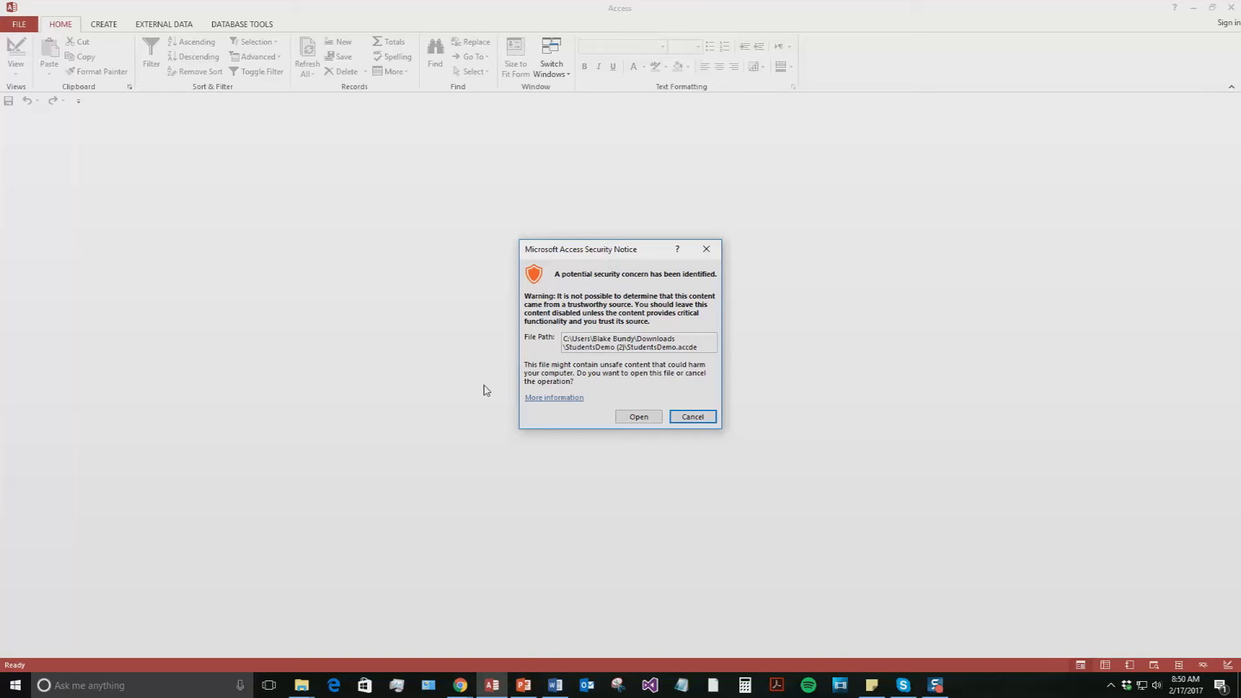
Step: Allow StudentsDemo past the security notice and close the Demo popup
left_click(637, 417)
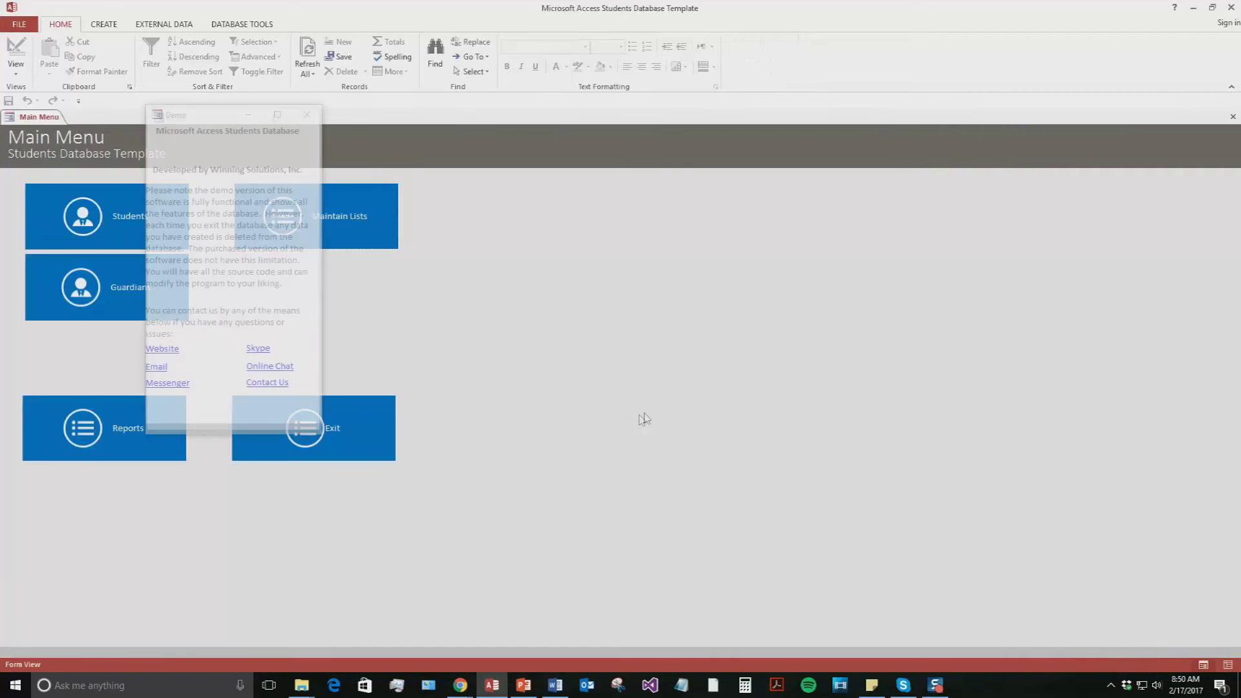
left_click_drag(195, 119, 551, 176)
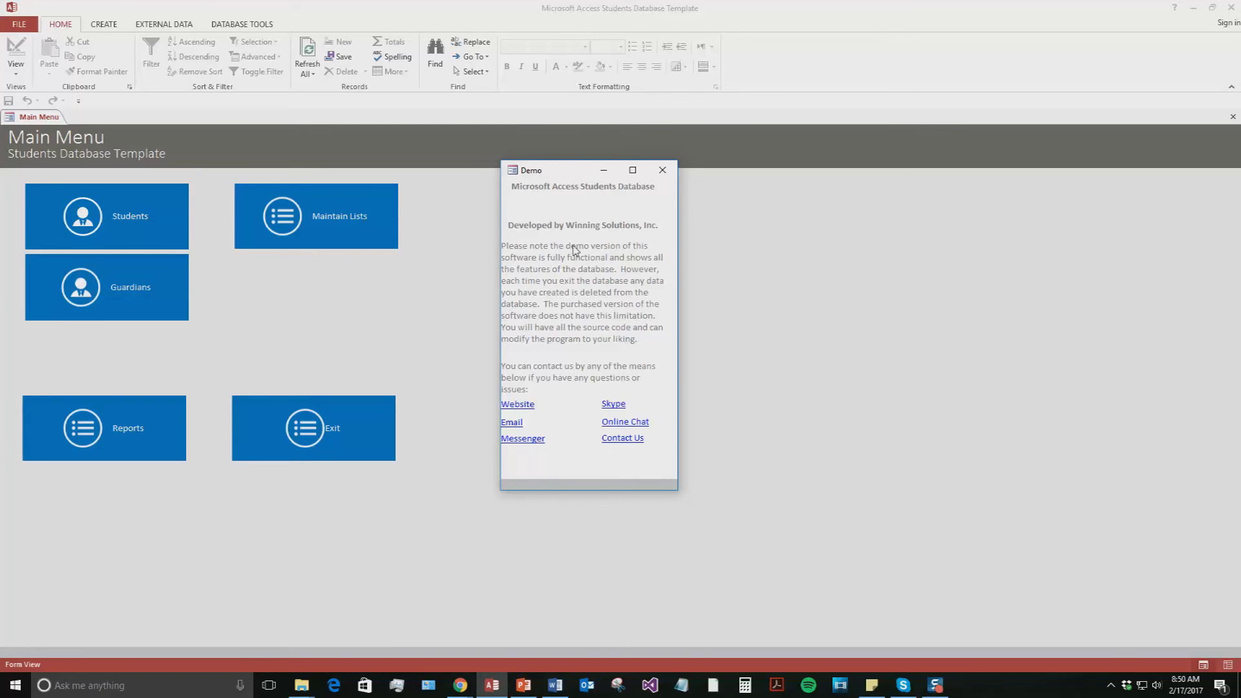
left_click(664, 174)
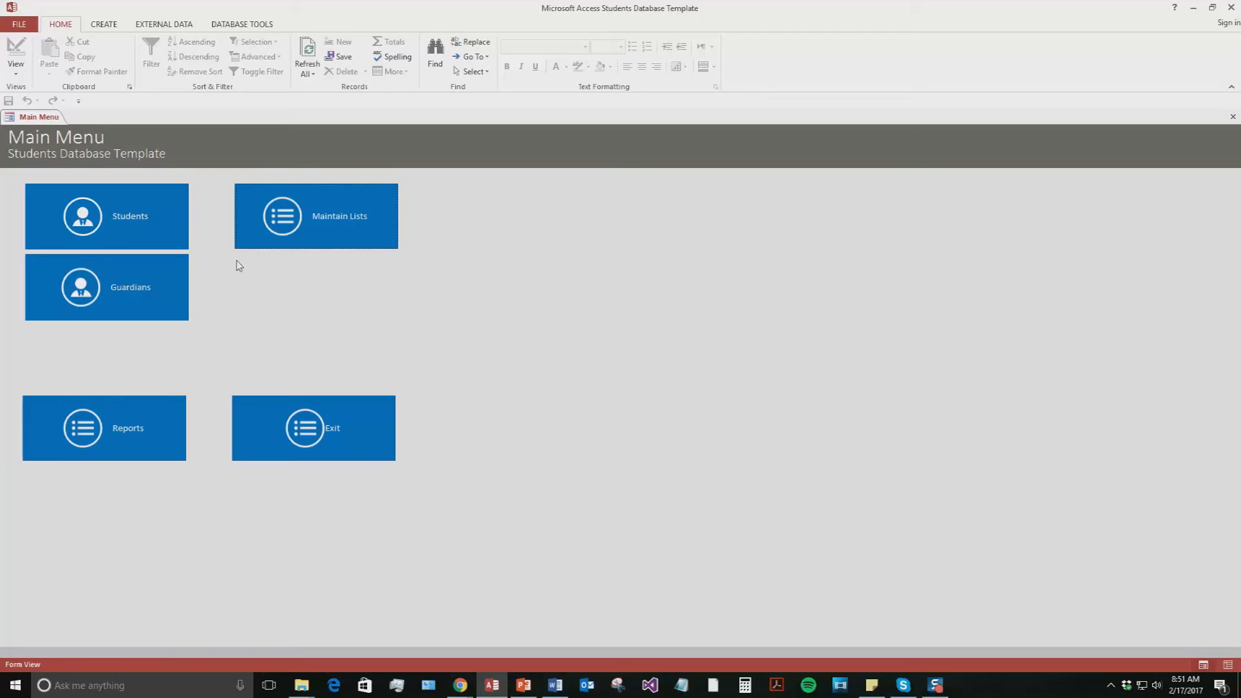
Step: Open the Students search form and start a blank record in Student Details
left_click(121, 223)
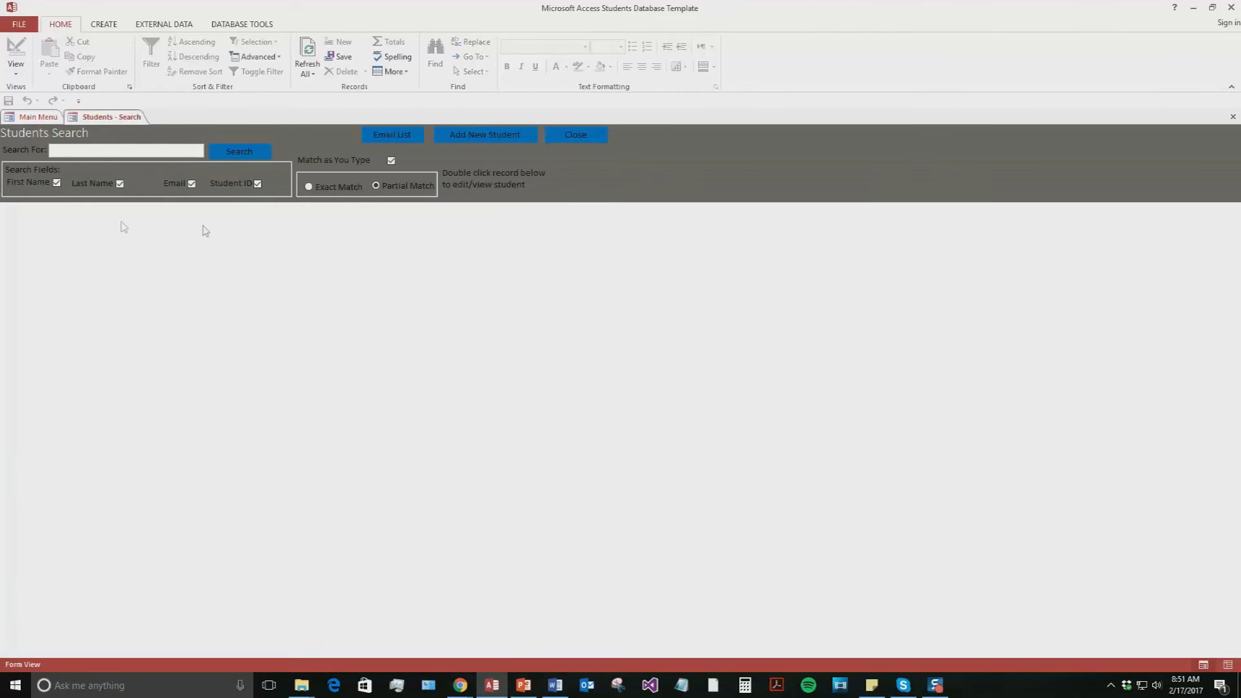
left_click(470, 136)
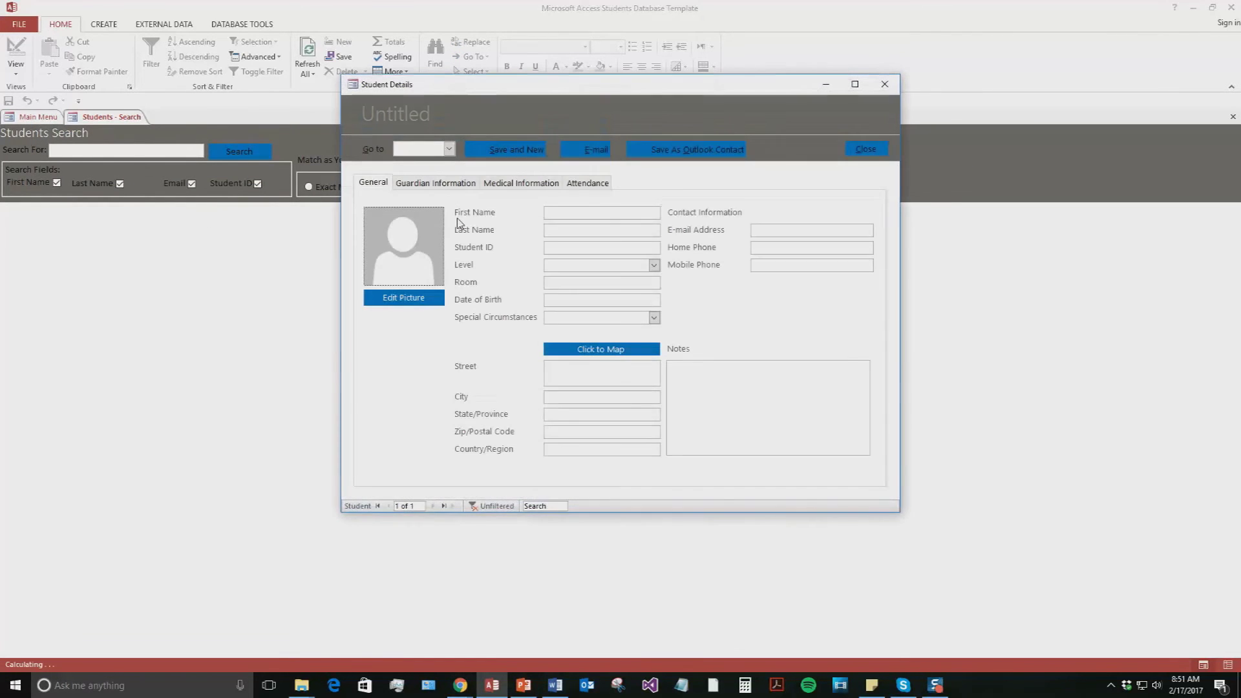
left_click(590, 209)
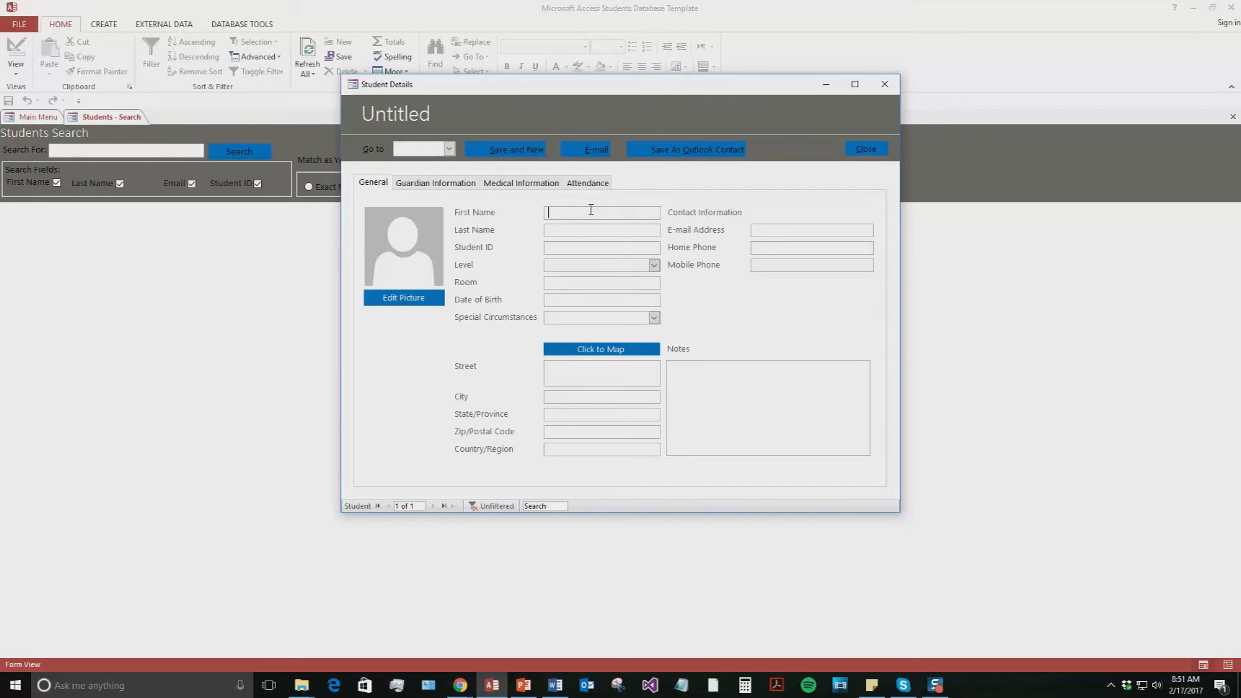
Step: Enter the student's first and last name and student ID 123
type("Tes")
type("t")
left_click(569, 229)
left_click(548, 249)
type("123")
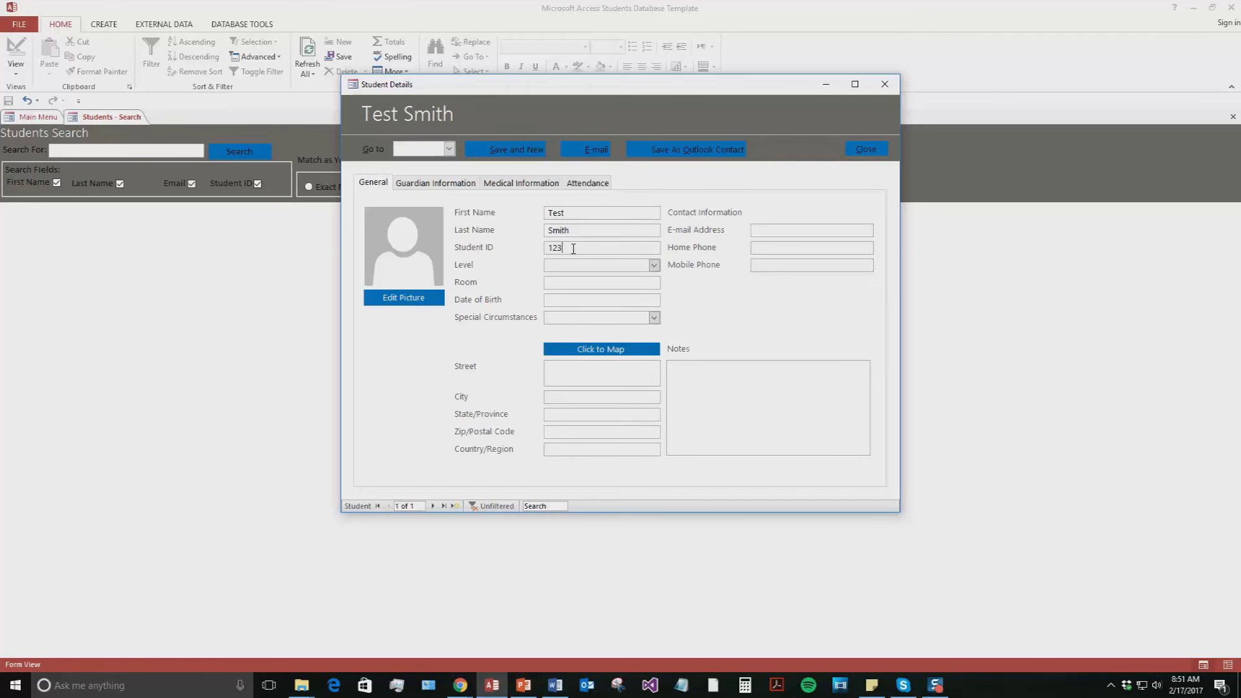
Step: Set the student's Level to 5th Grade and Date of Birth to 2/3/200
left_click(654, 264)
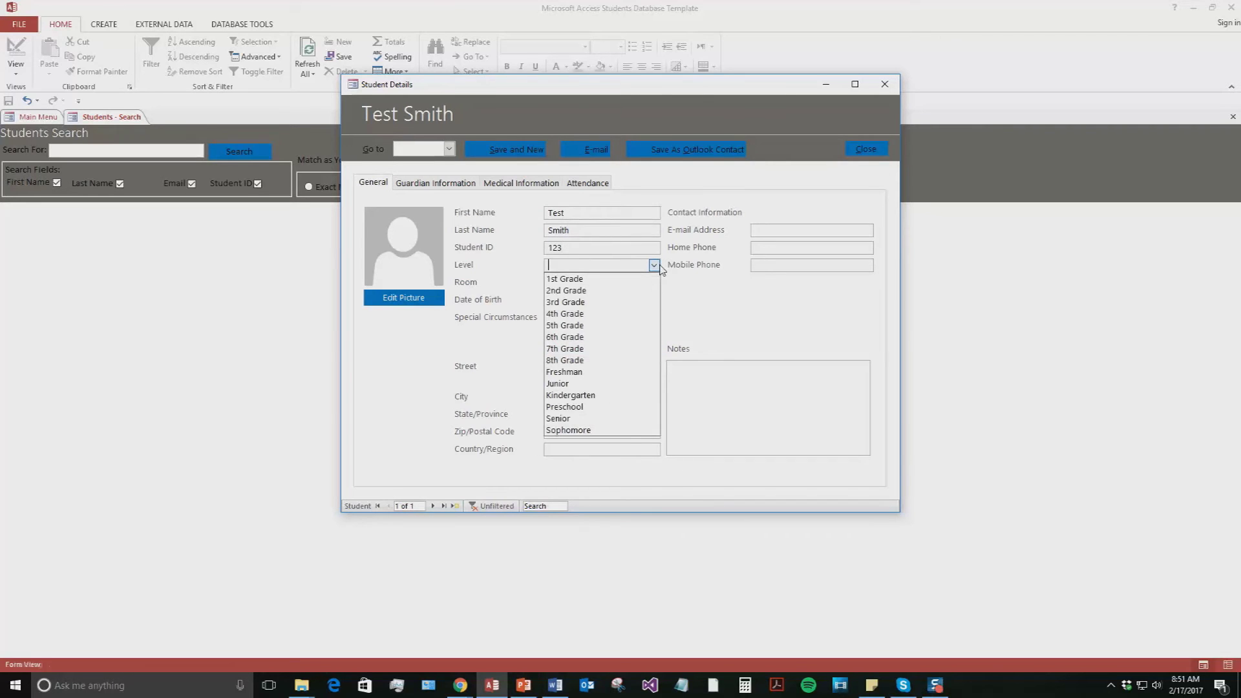
left_click(585, 328)
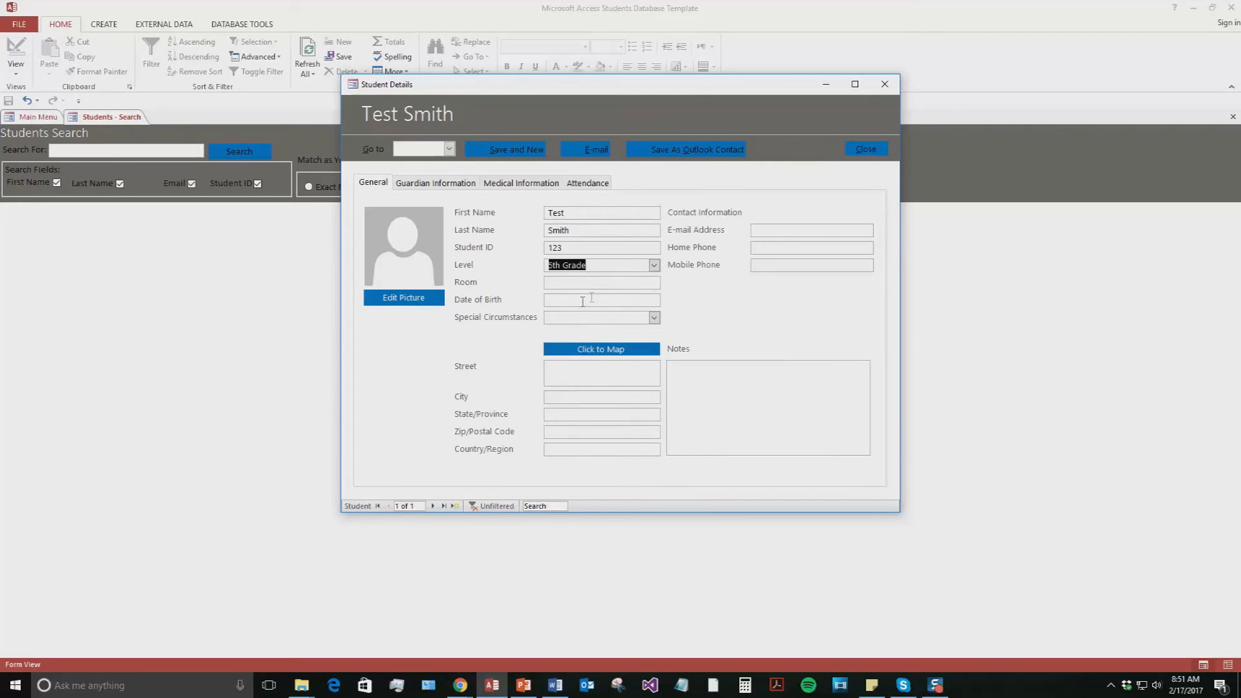
left_click(590, 298)
type("2/3/2007")
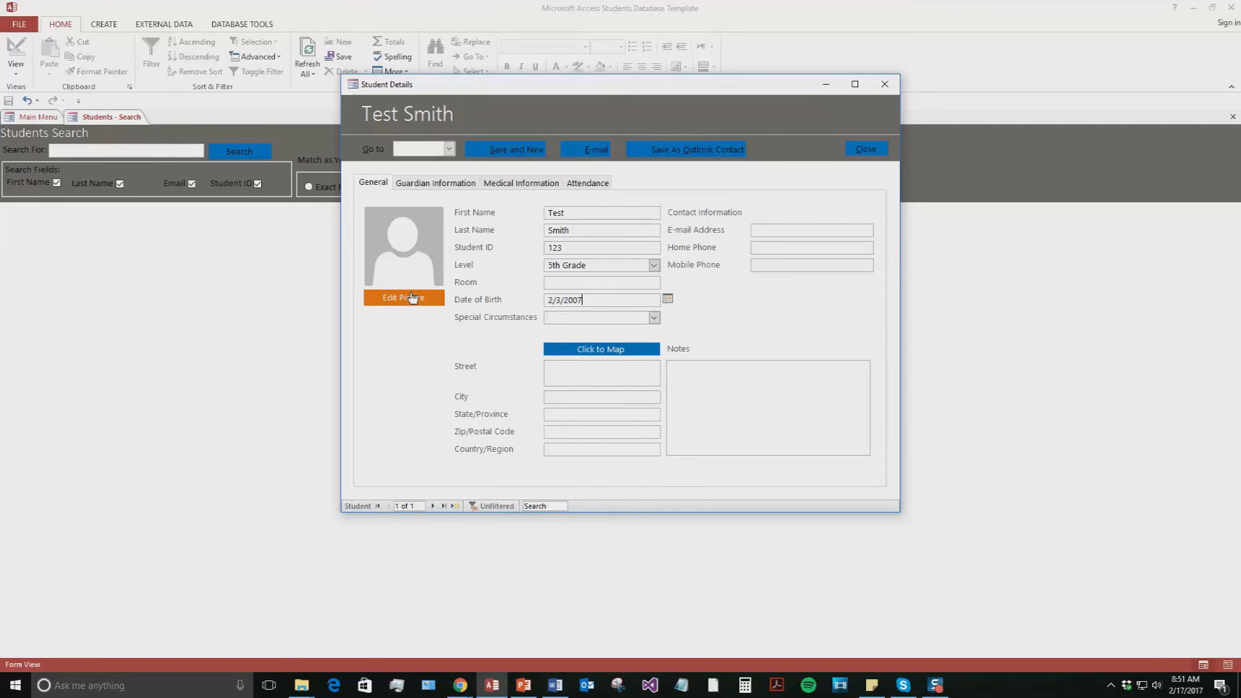
left_click(443, 184)
Step: Check the Medical Information and Attendance tabs, then add a new guardian from Guardian Information
left_click(520, 182)
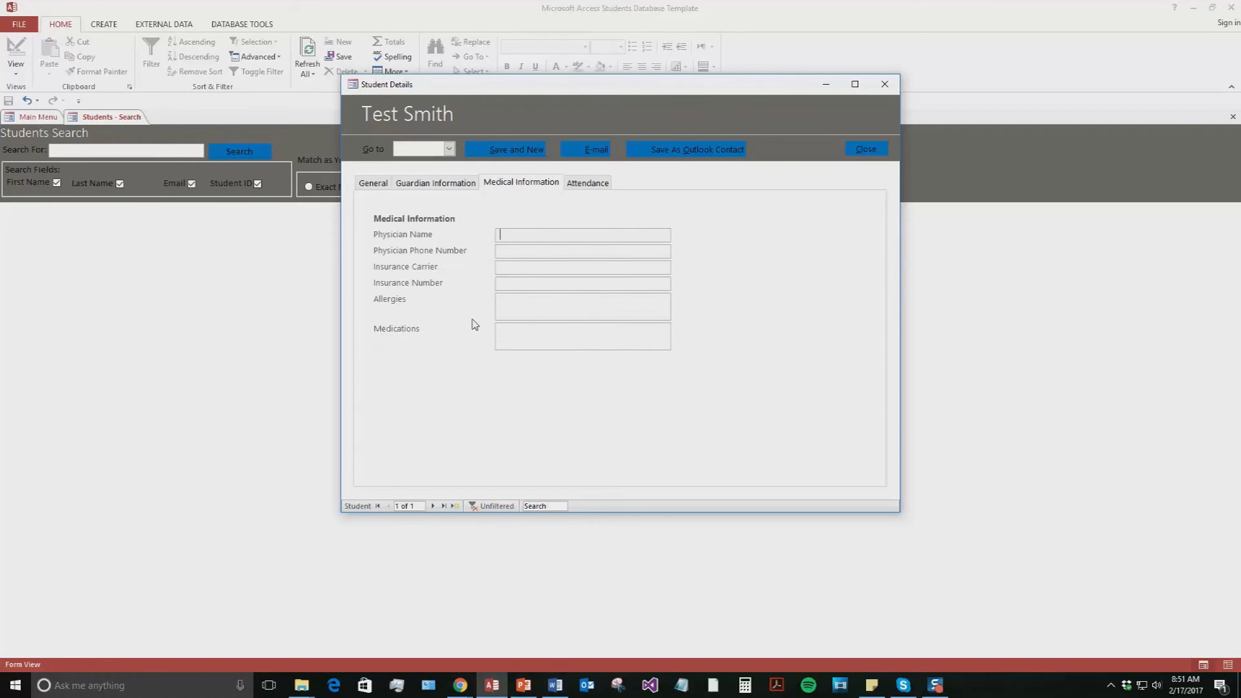
left_click(592, 184)
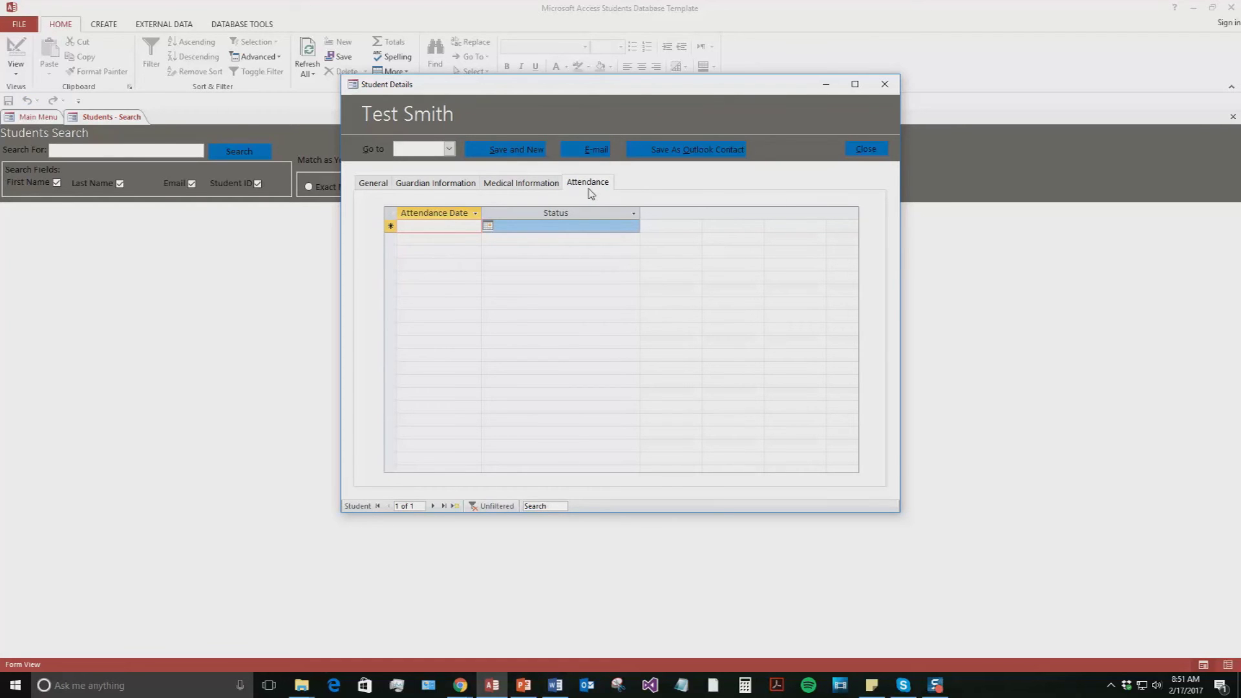
left_click(426, 187)
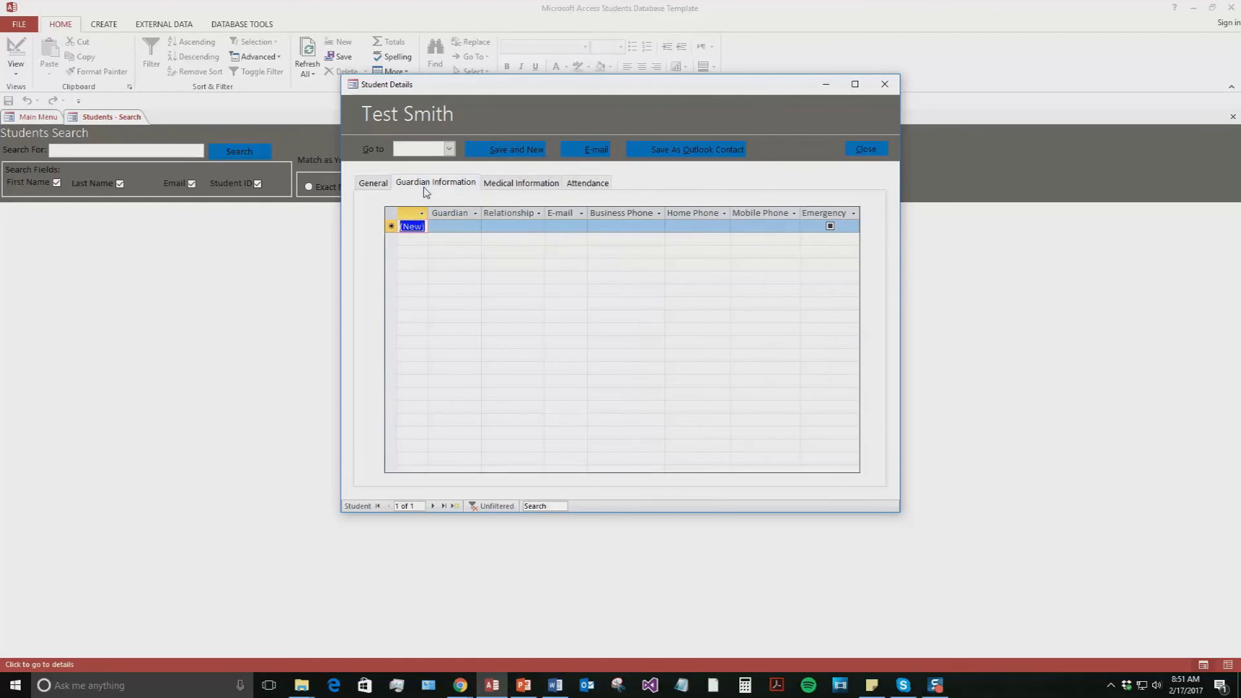
left_click(411, 227)
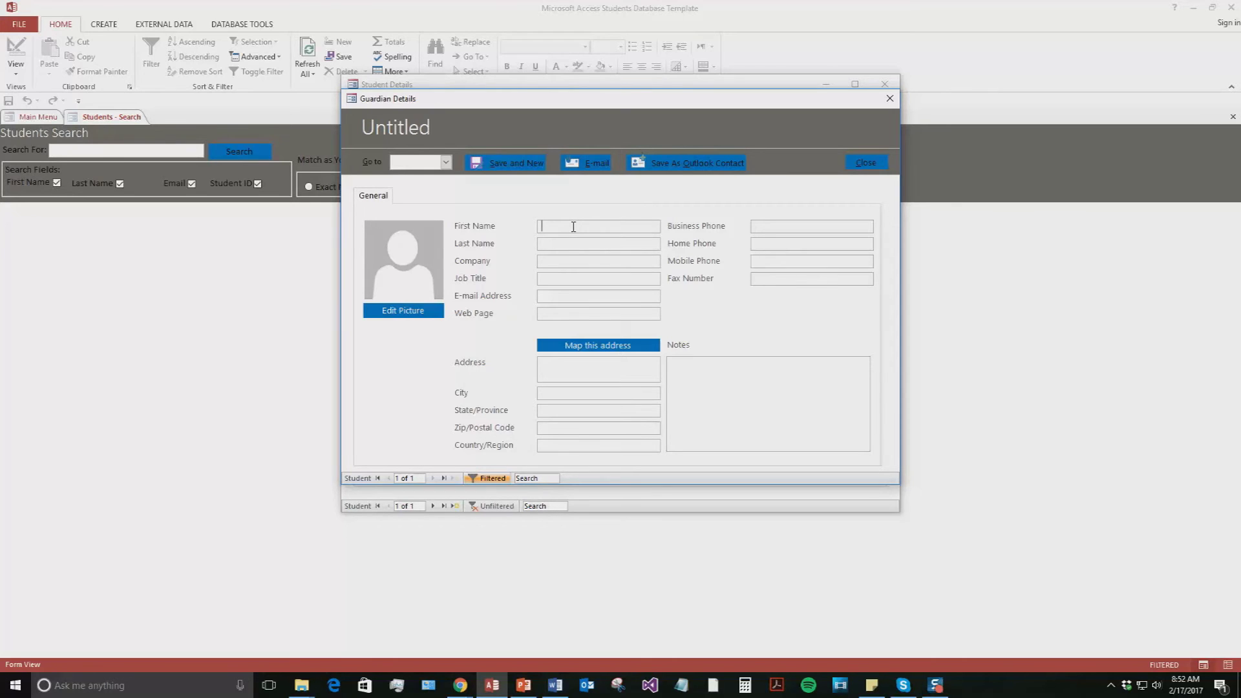
Step: Enter the guardian's first name, last name and e-mail address
type("Bob")
left_click(577, 241)
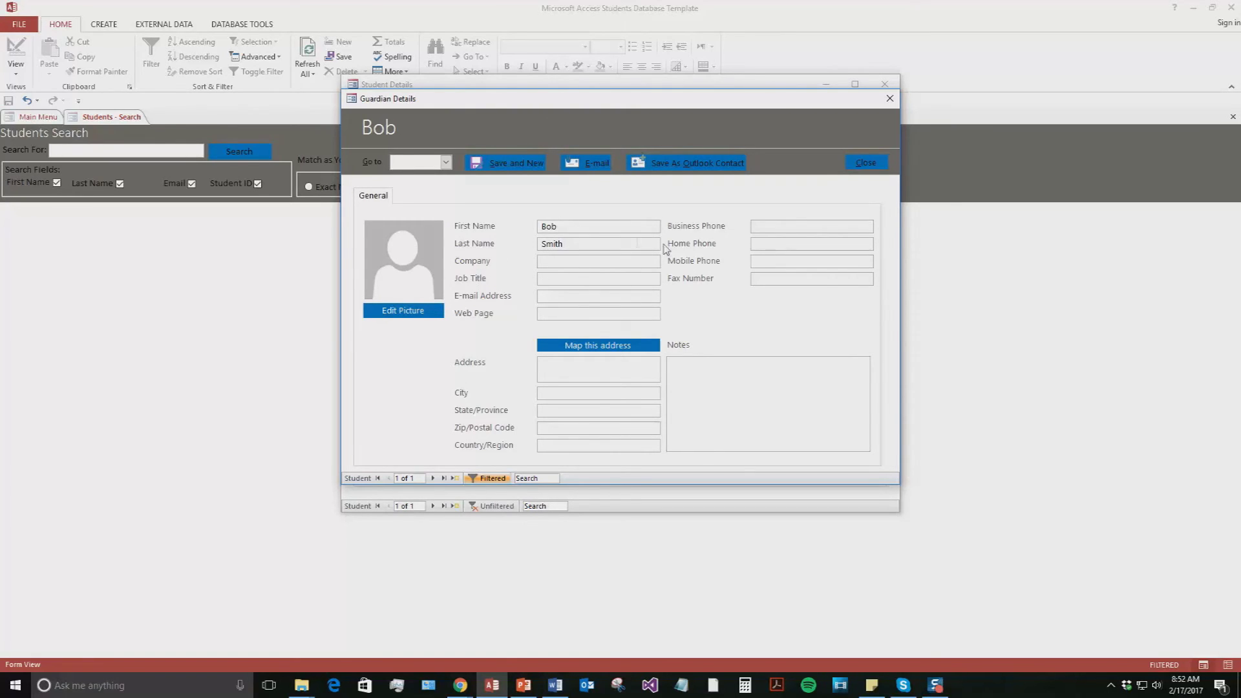
left_click(548, 296)
type("test@test.cpom")
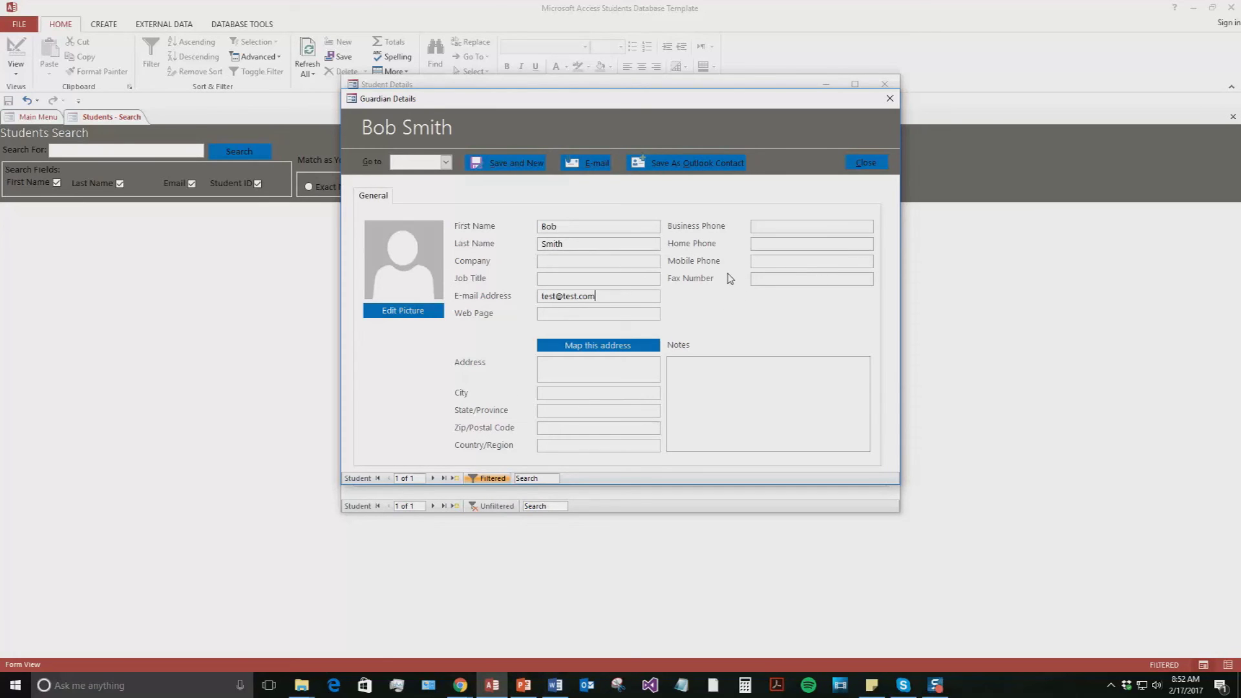
Step: Save the guardian, close Guardian Details, and return to the student's General tab
left_click(527, 163)
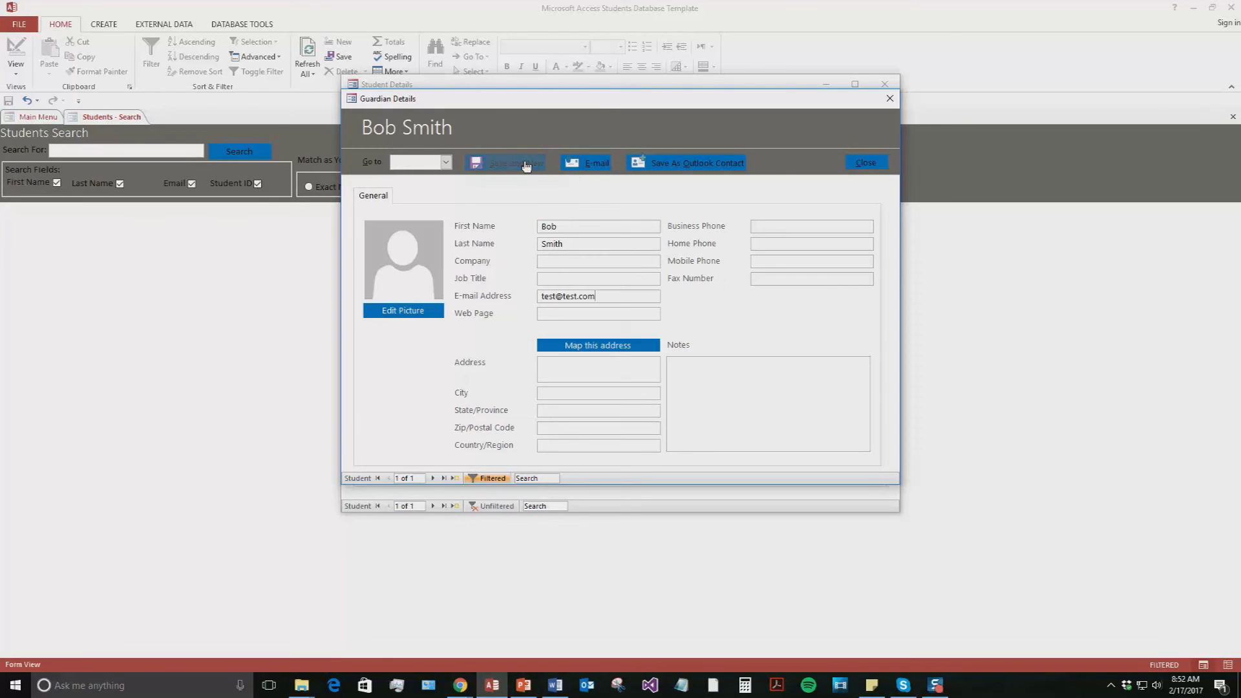
left_click(889, 104)
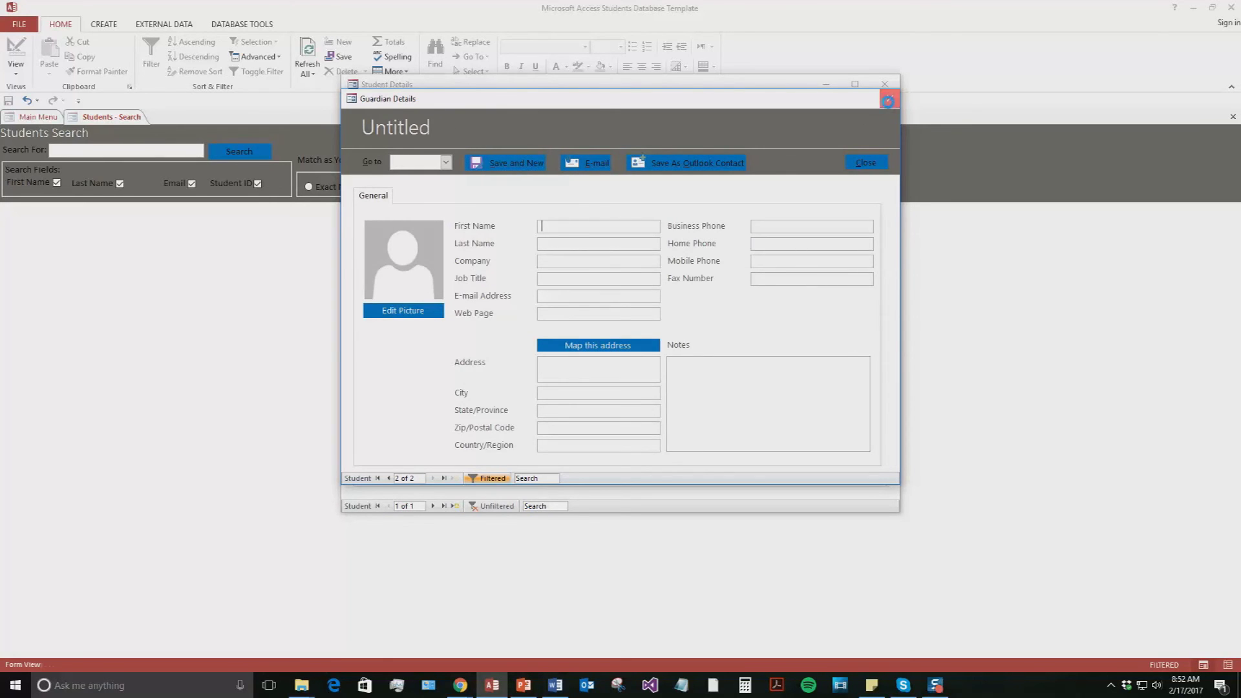
left_click(373, 183)
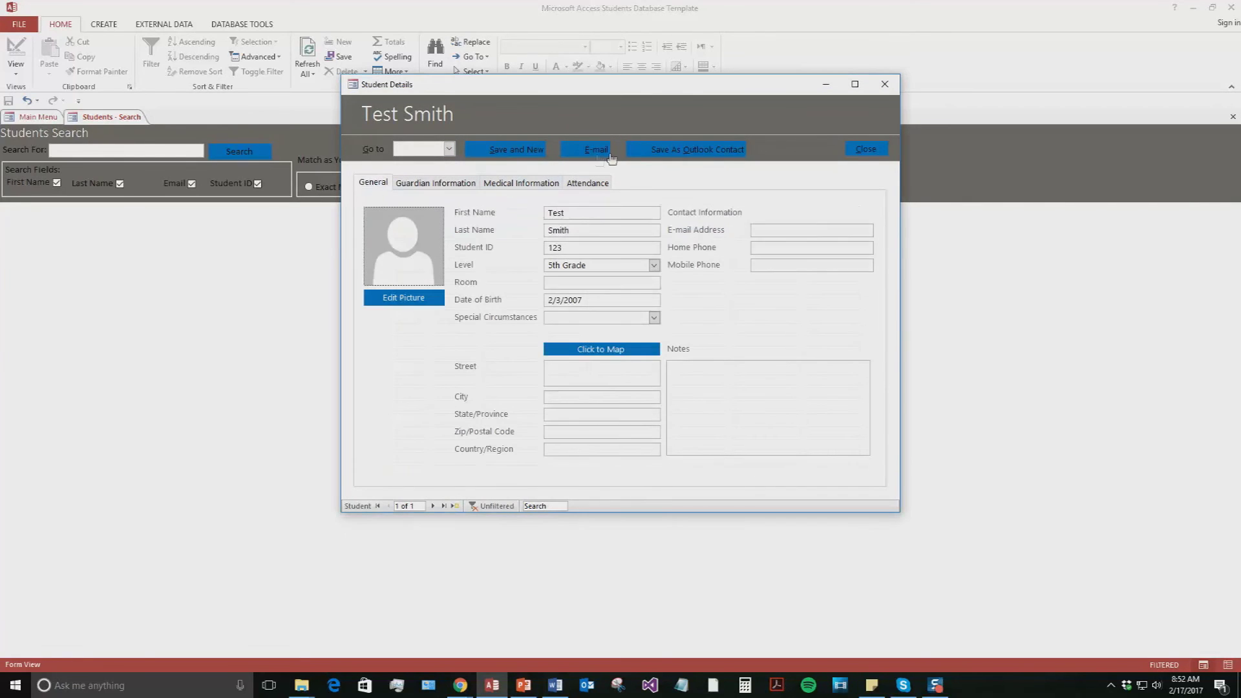
Step: Save the new student record, close Student Details, and search students for 'T'
left_click(535, 155)
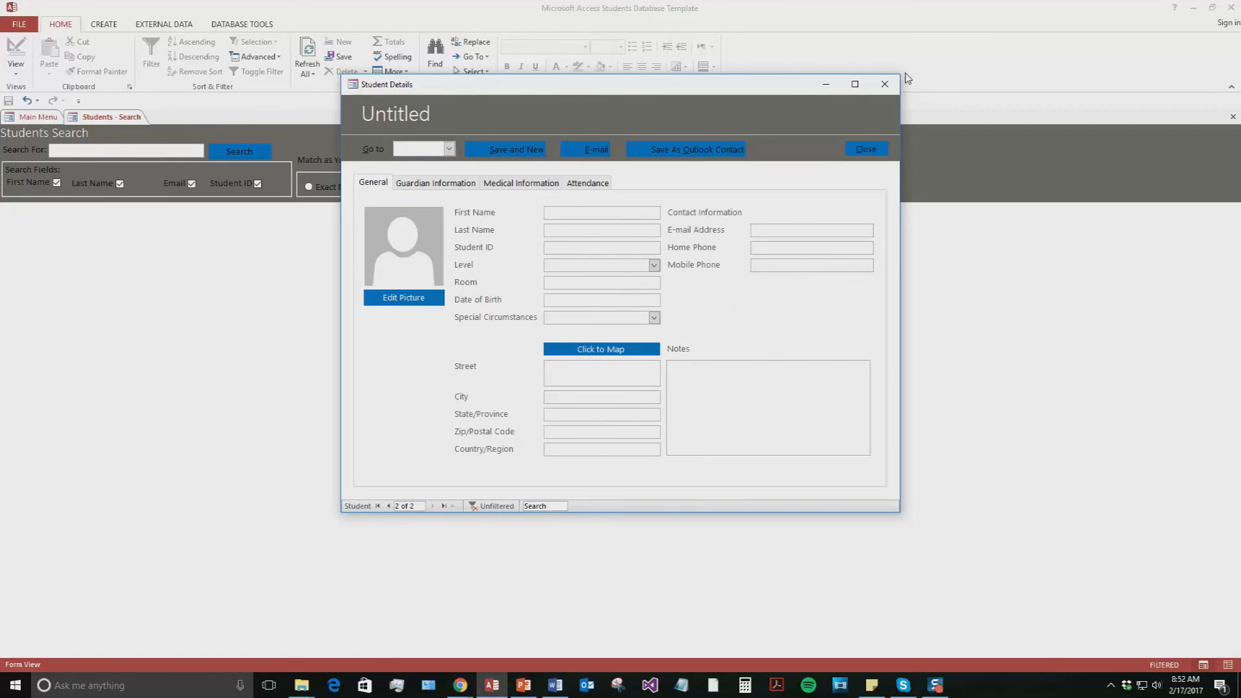
left_click(880, 91)
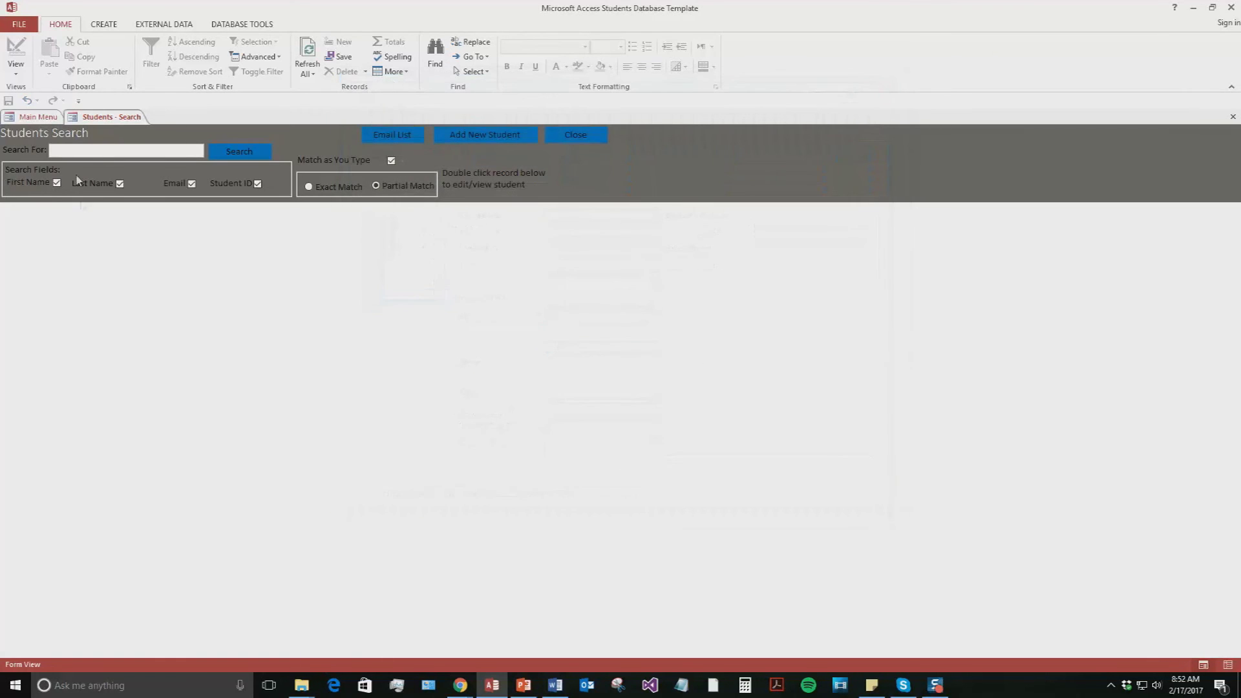
left_click(113, 149)
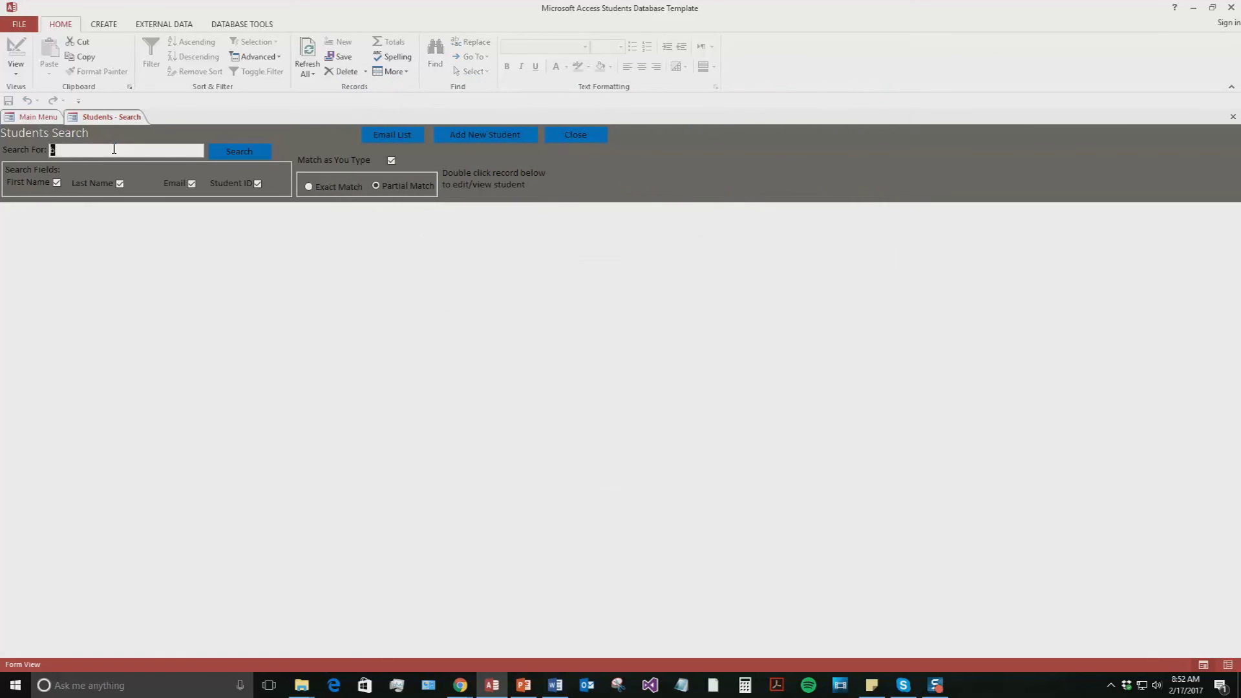
type("Test")
key("Return")
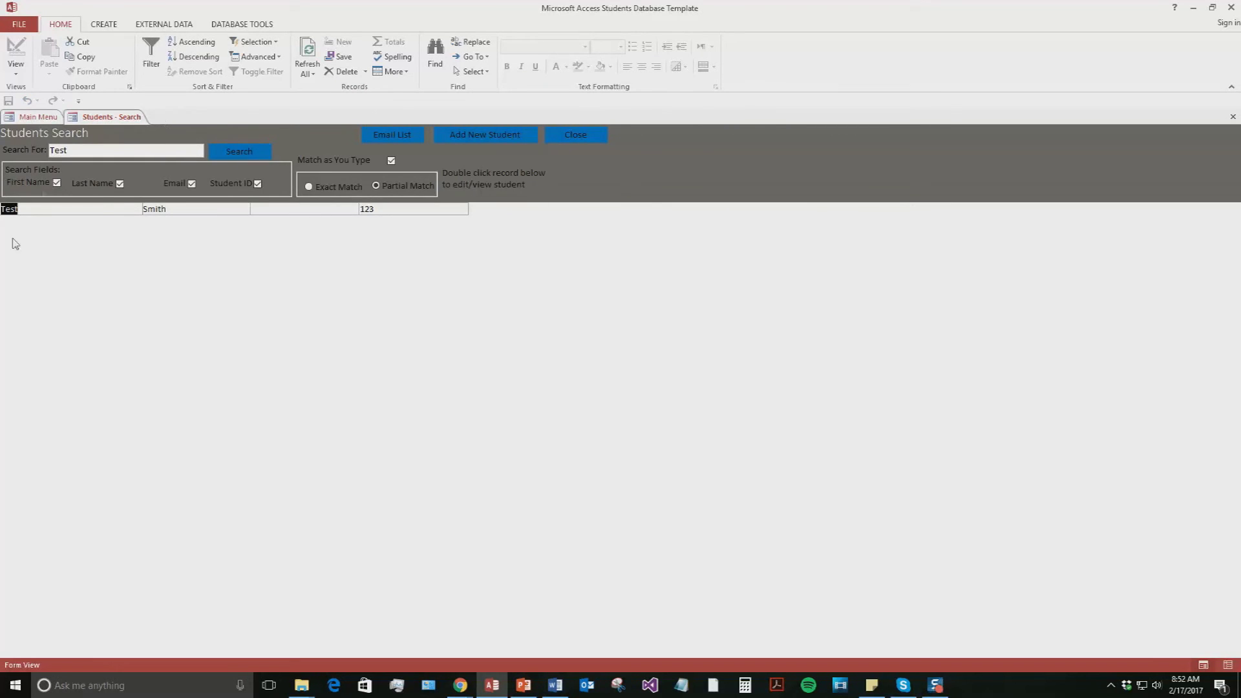
Step: Open the found student's record, check its Guardian Information, then close the record
double_click(106, 210)
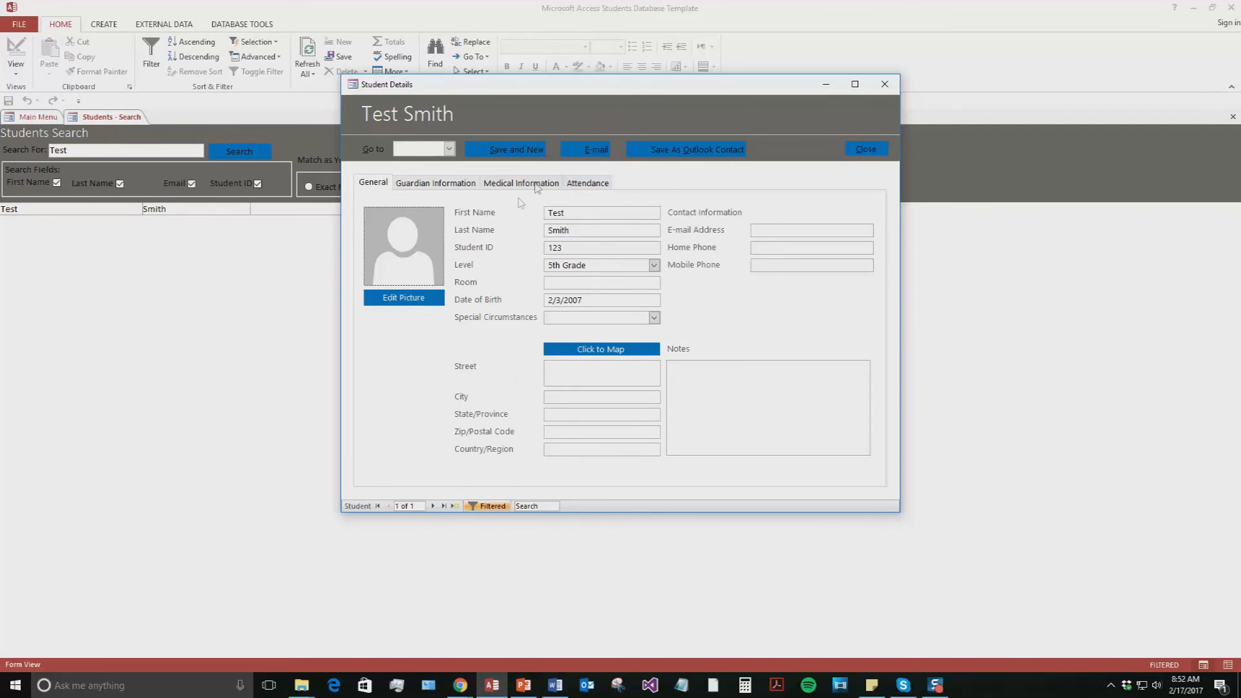
left_click(433, 184)
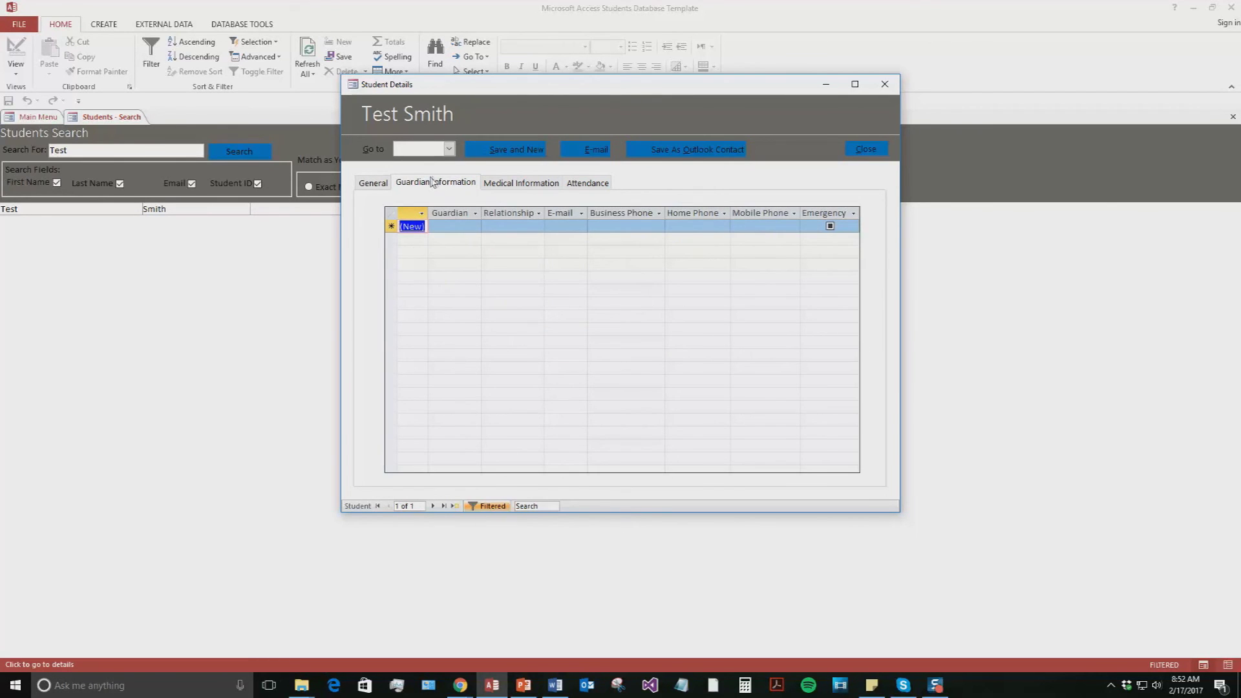
left_click(382, 183)
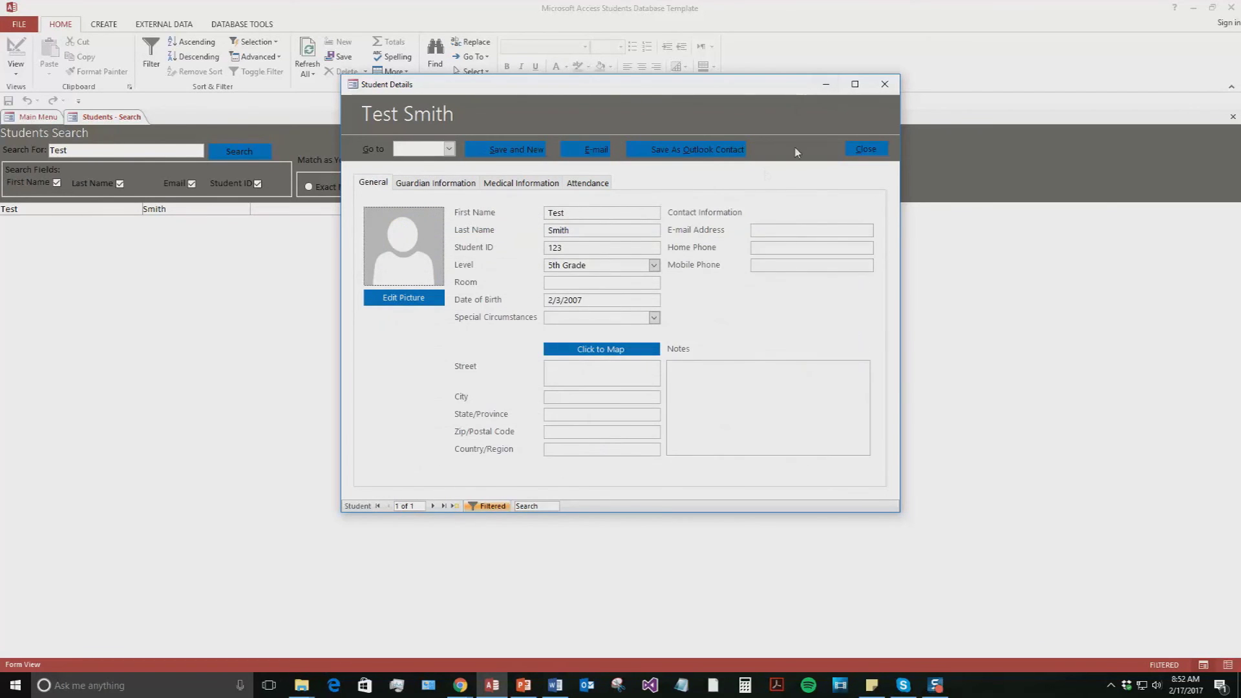
left_click(865, 149)
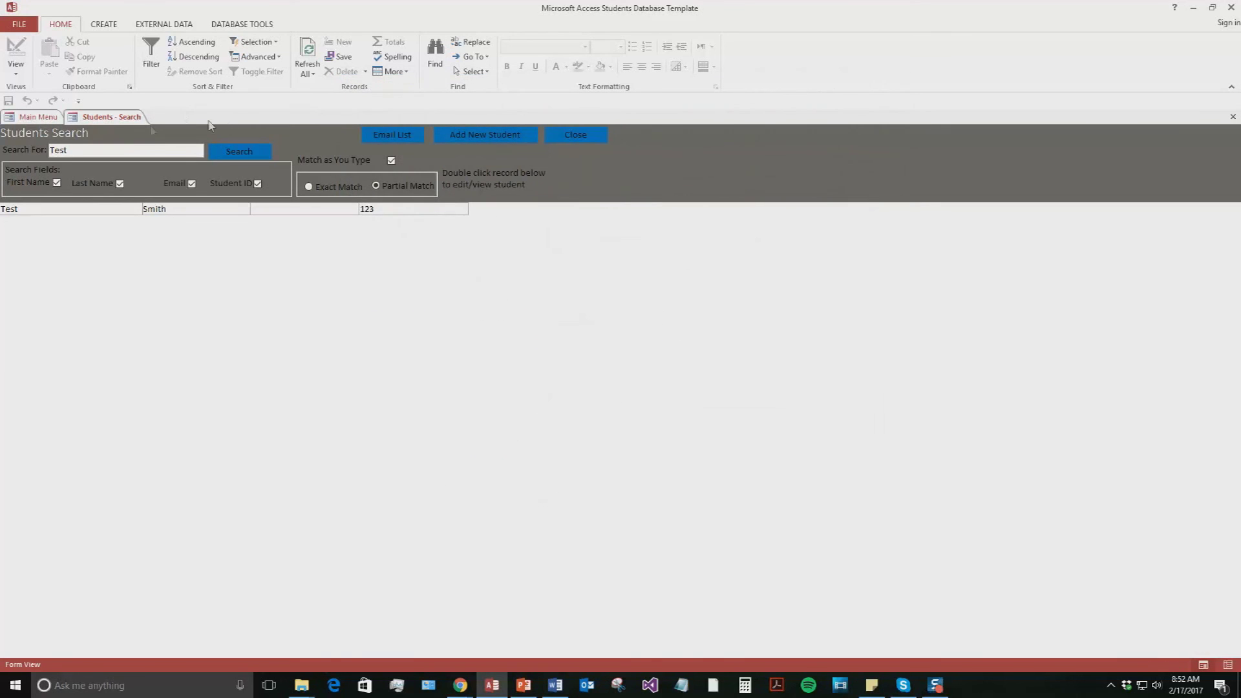
right_click(97, 117)
Step: Close Students Search, search Guardians for 'B', review the found guardian, and close both forms
left_click(119, 144)
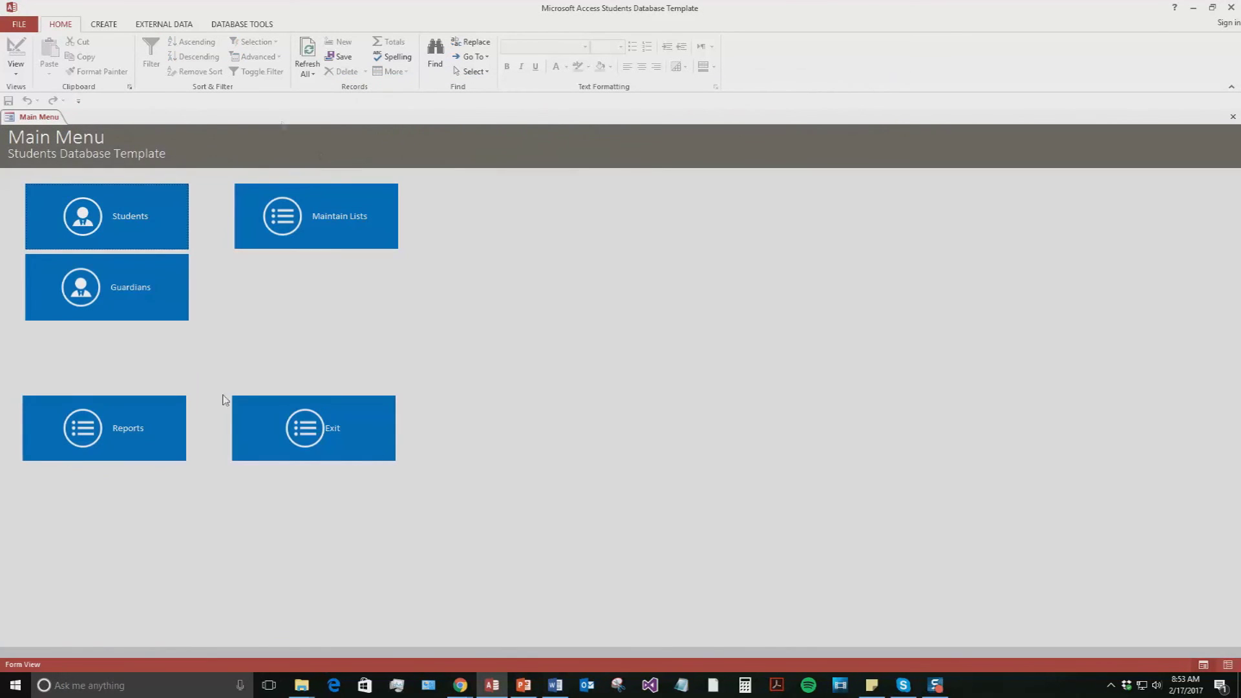
left_click(129, 304)
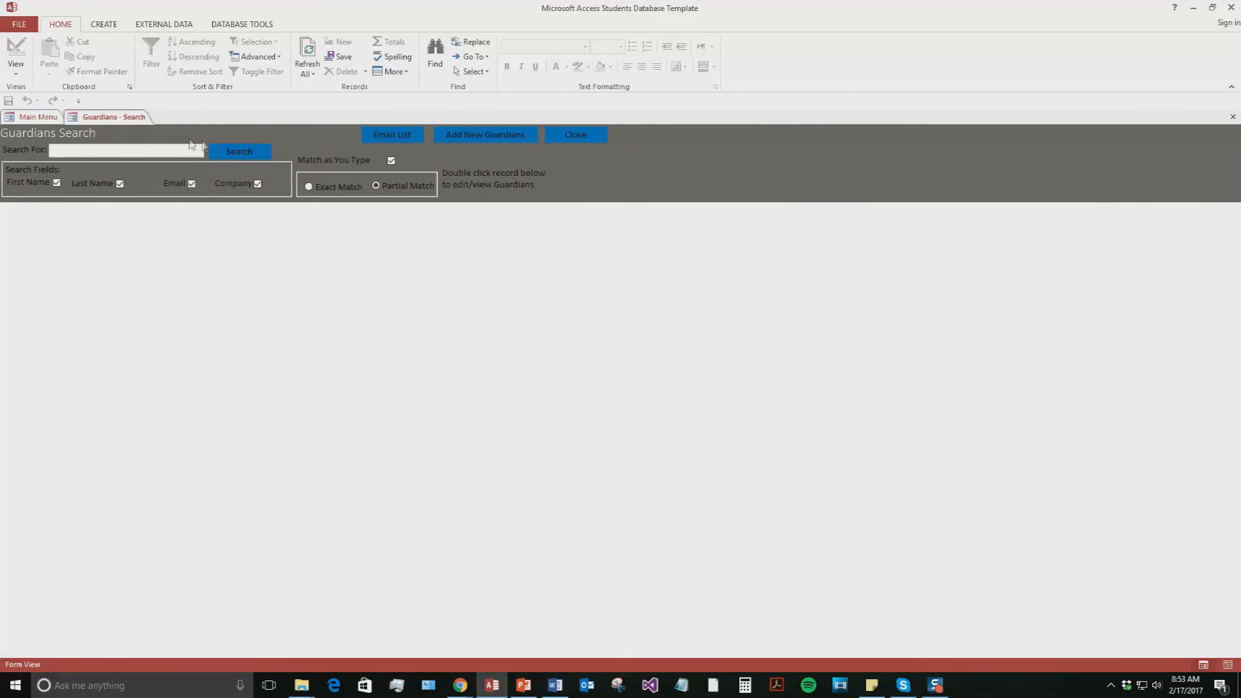
type("B")
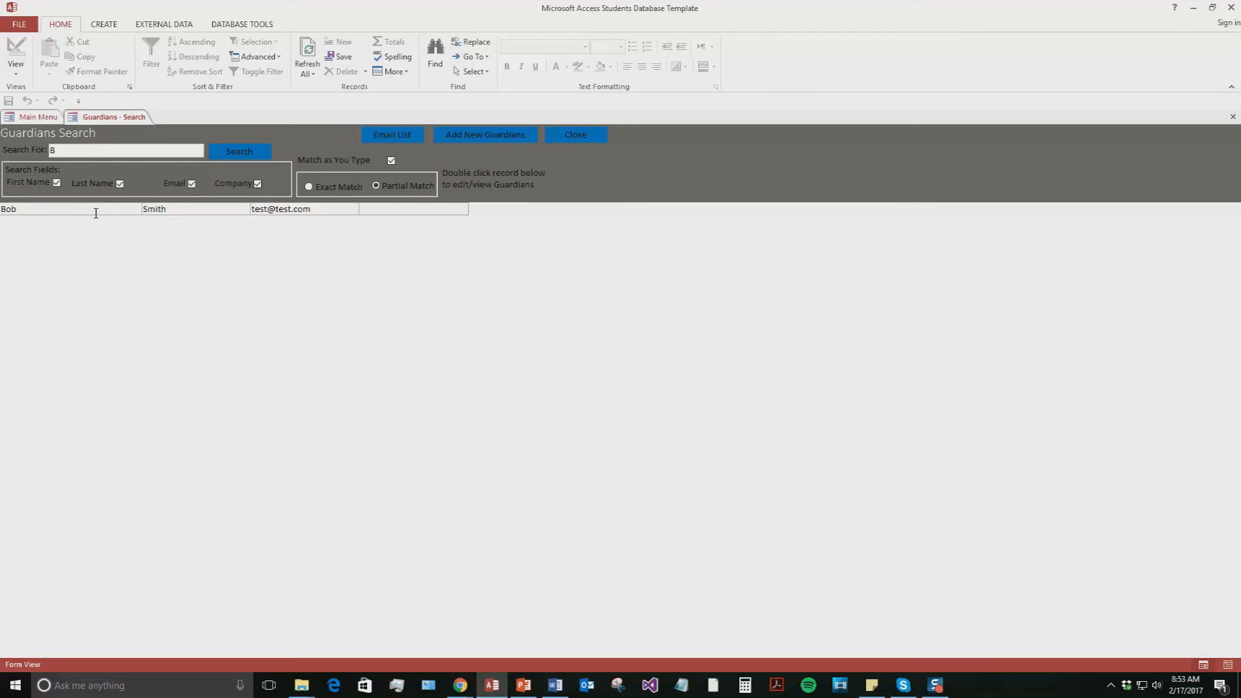
double_click(96, 212)
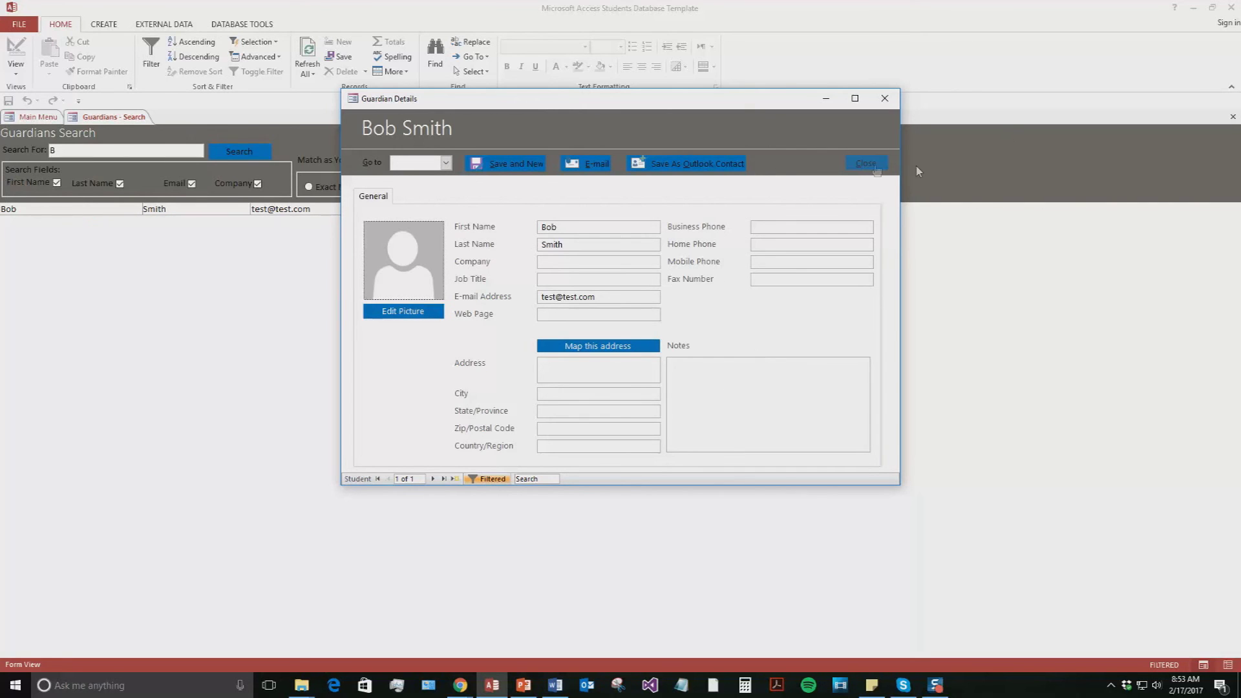
left_click(857, 163)
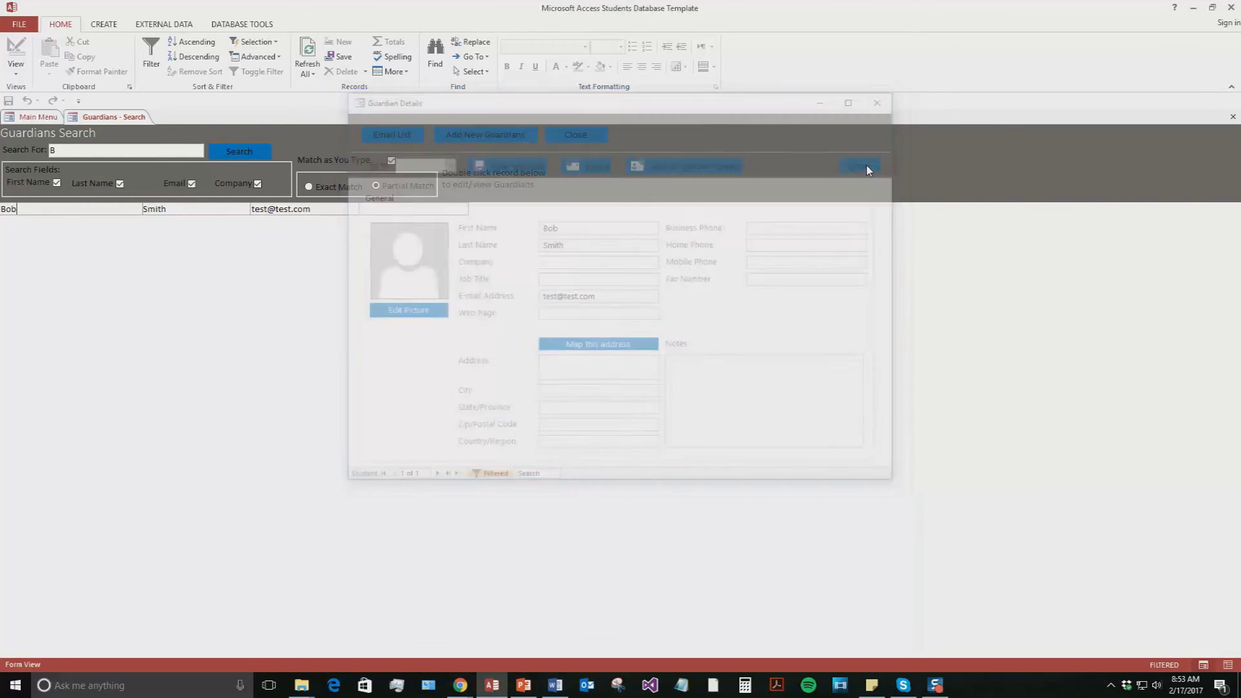
left_click(569, 134)
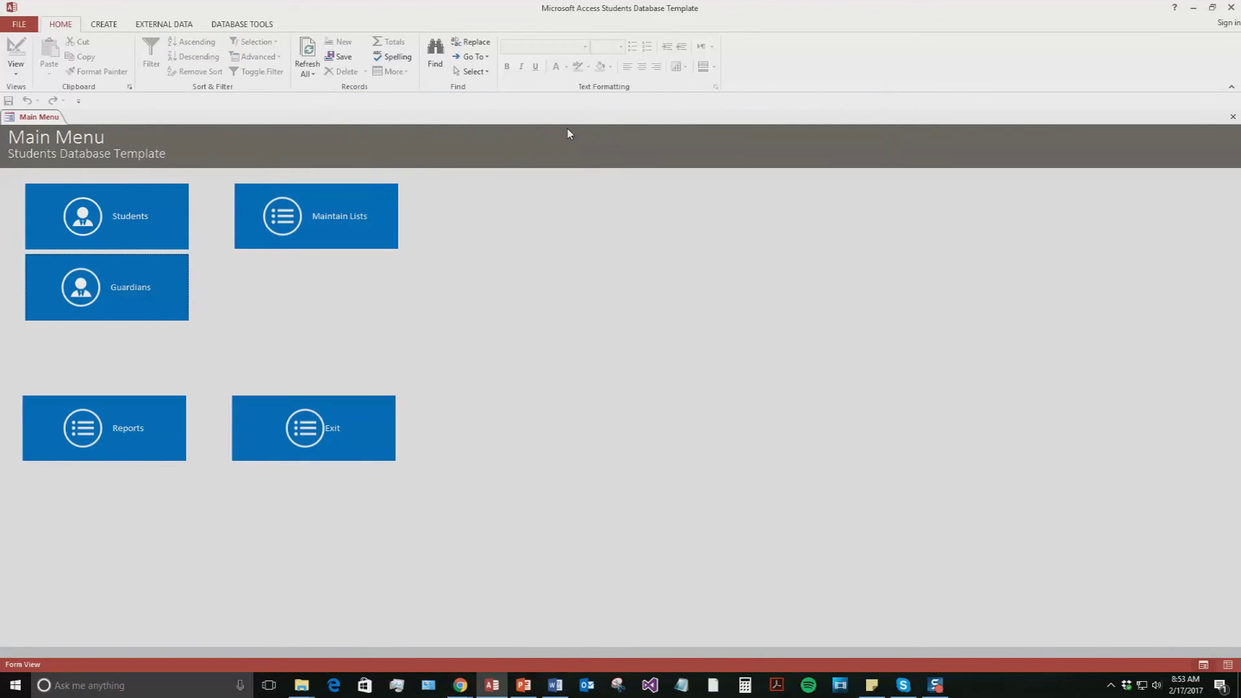